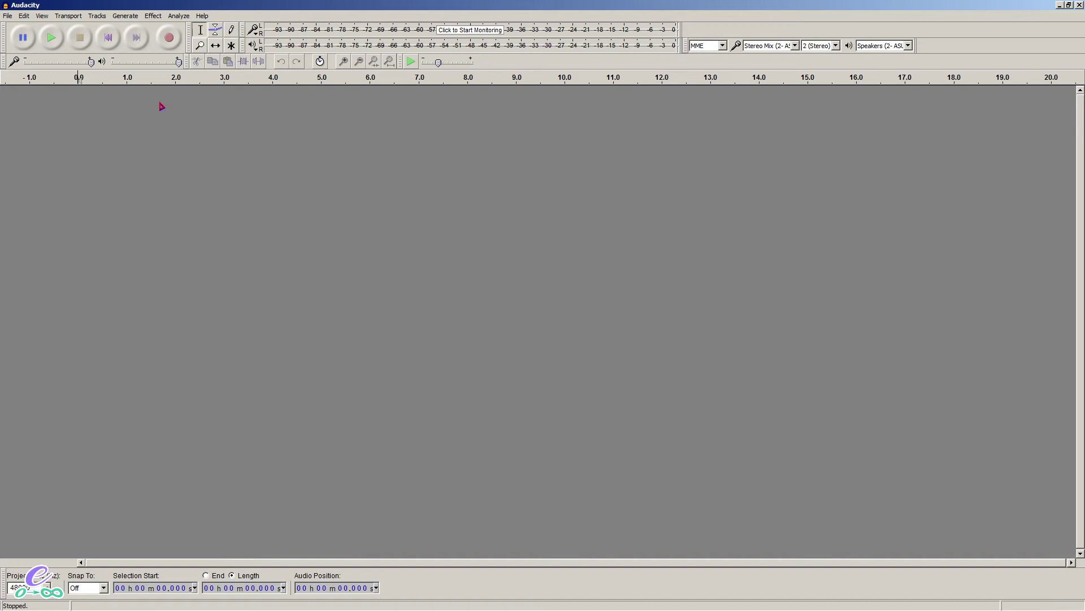
- Add four empty mono tracks to the project and fit them all vertically in the window
{"action": "left_click", "coordinate": [97, 16]}
{"action": "mouse_move", "coordinate": [102, 27]}
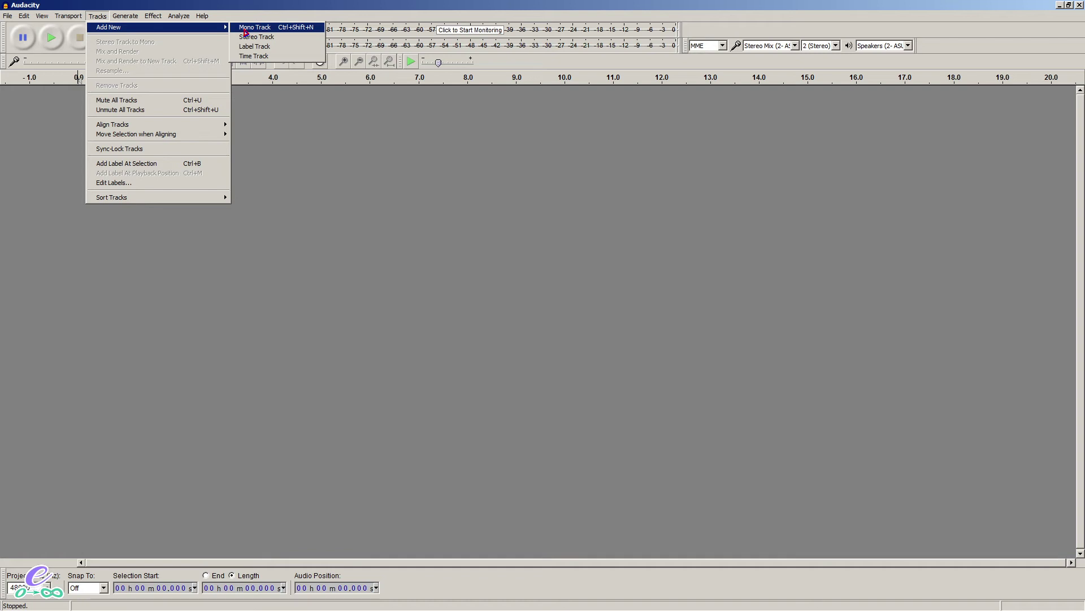
{"action": "left_click", "coordinate": [246, 28]}
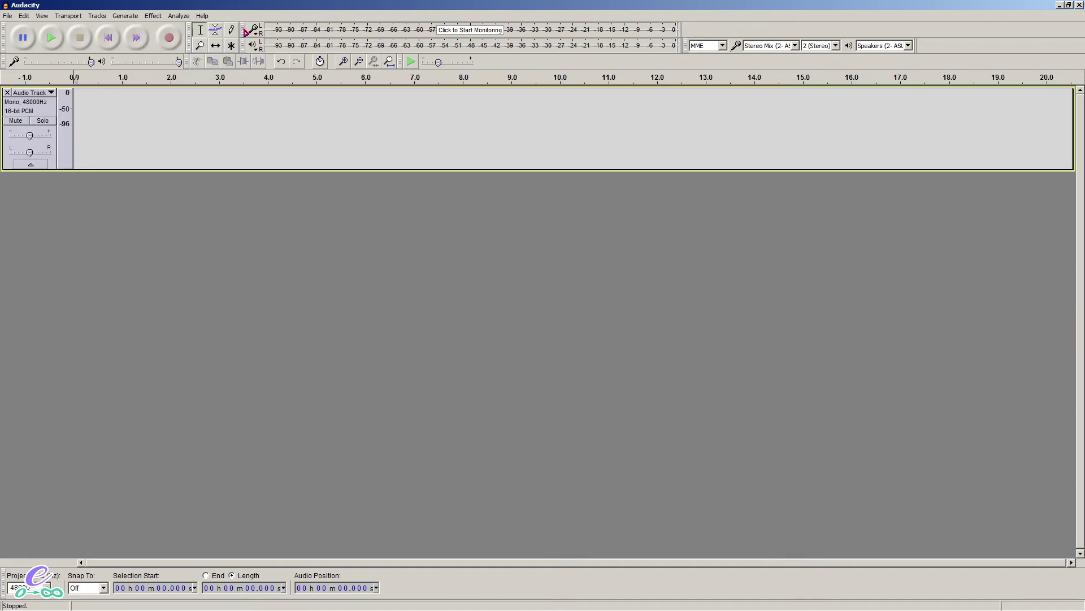
{"action": "left_click", "coordinate": [97, 17]}
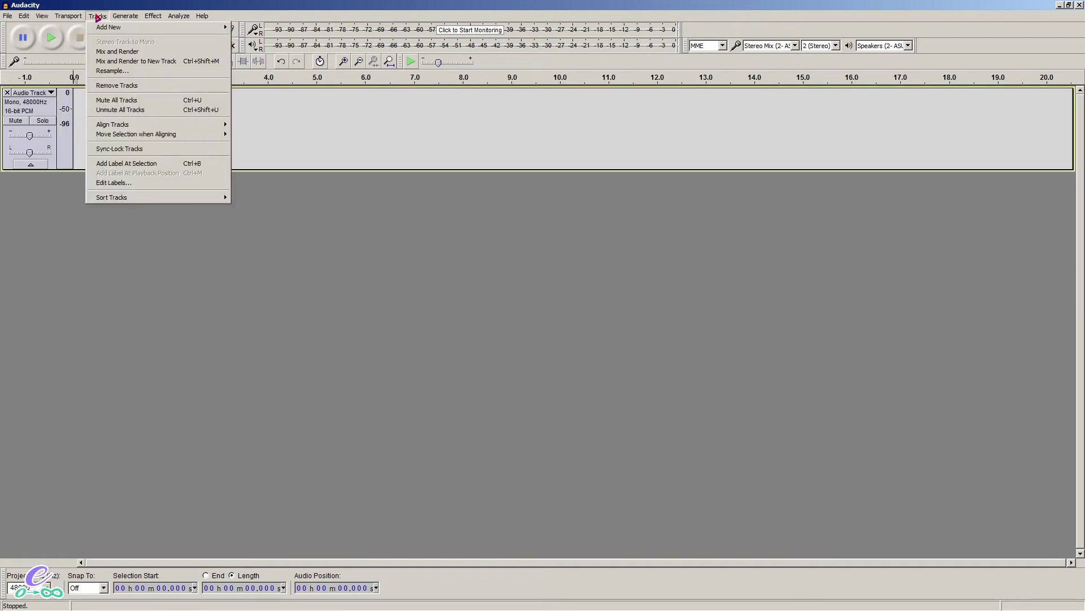
{"action": "mouse_move", "coordinate": [116, 28]}
{"action": "left_click", "coordinate": [235, 30]}
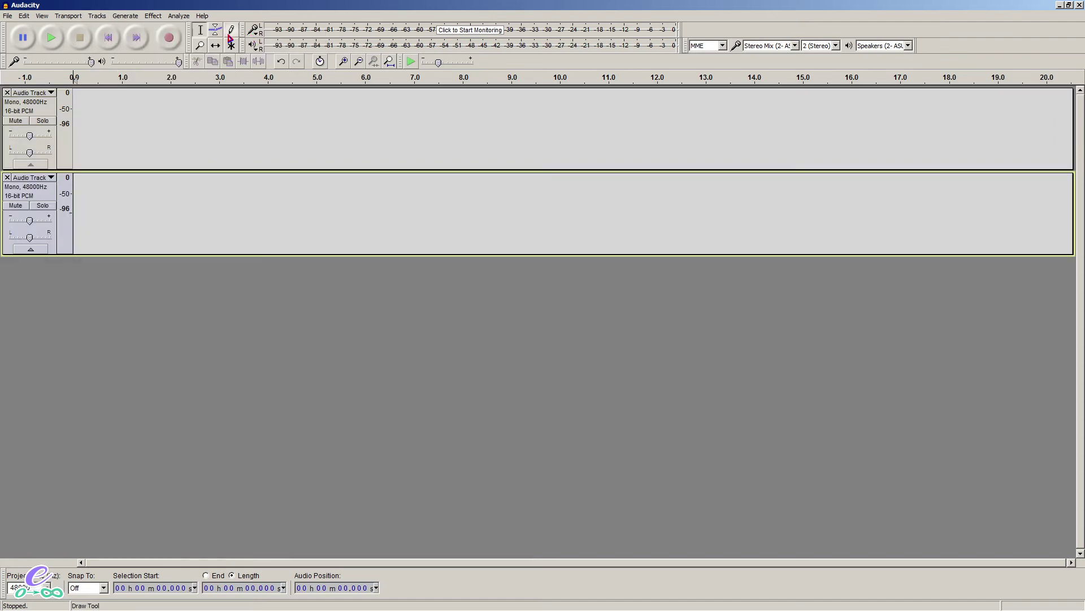
{"action": "left_click", "coordinate": [97, 16]}
{"action": "left_click", "coordinate": [256, 30]}
{"action": "left_click", "coordinate": [67, 15]}
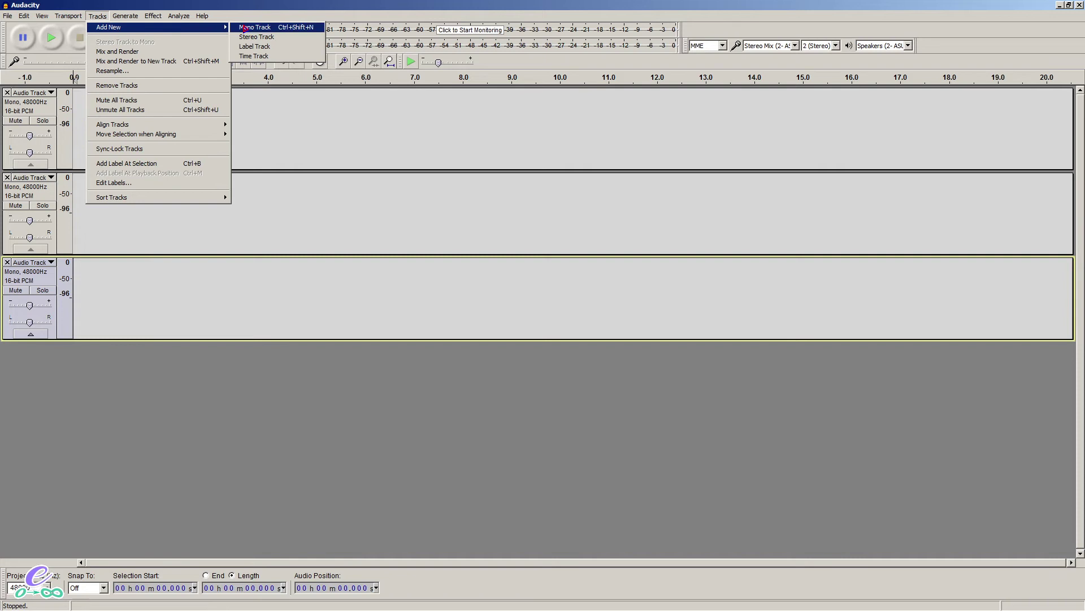
{"action": "left_click", "coordinate": [244, 28]}
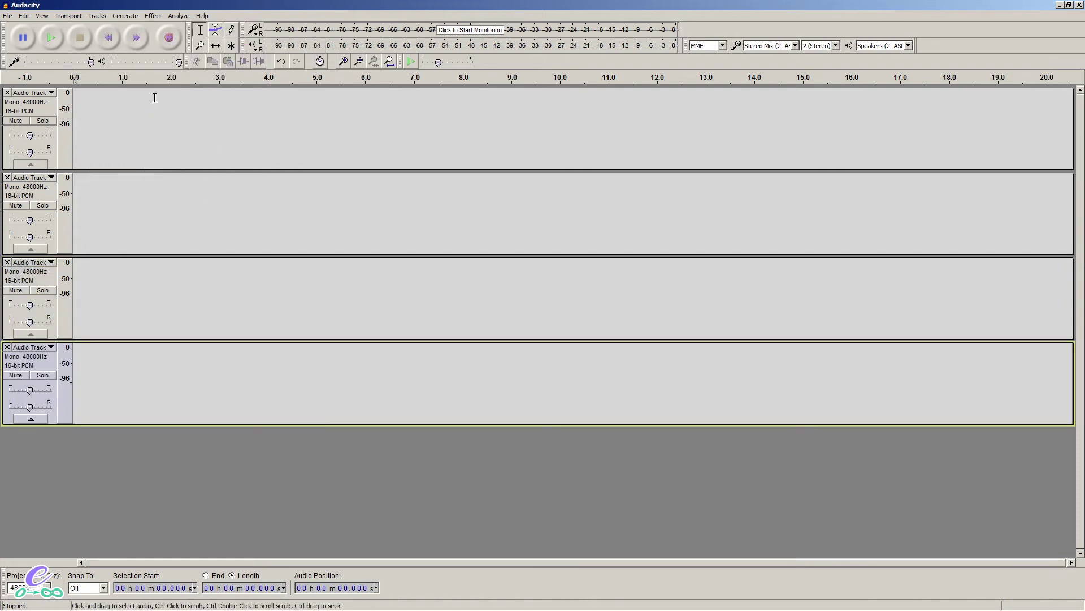
{"action": "key", "text": "ctrl+shift+f"}
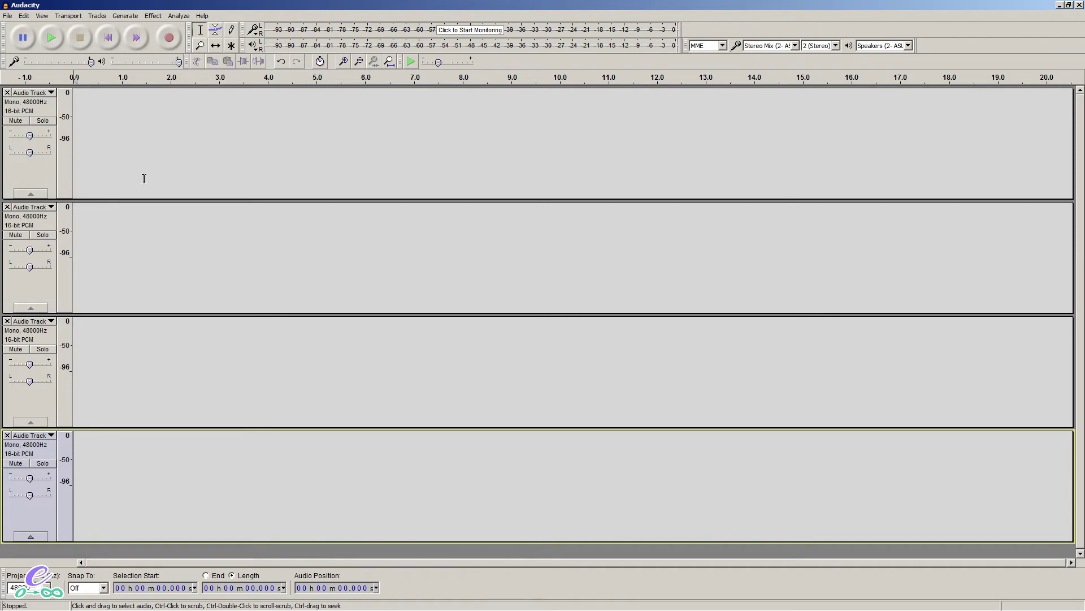
- Switch the display of all four audio tracks to the linear Waveform view
{"action": "left_click", "coordinate": [33, 94]}
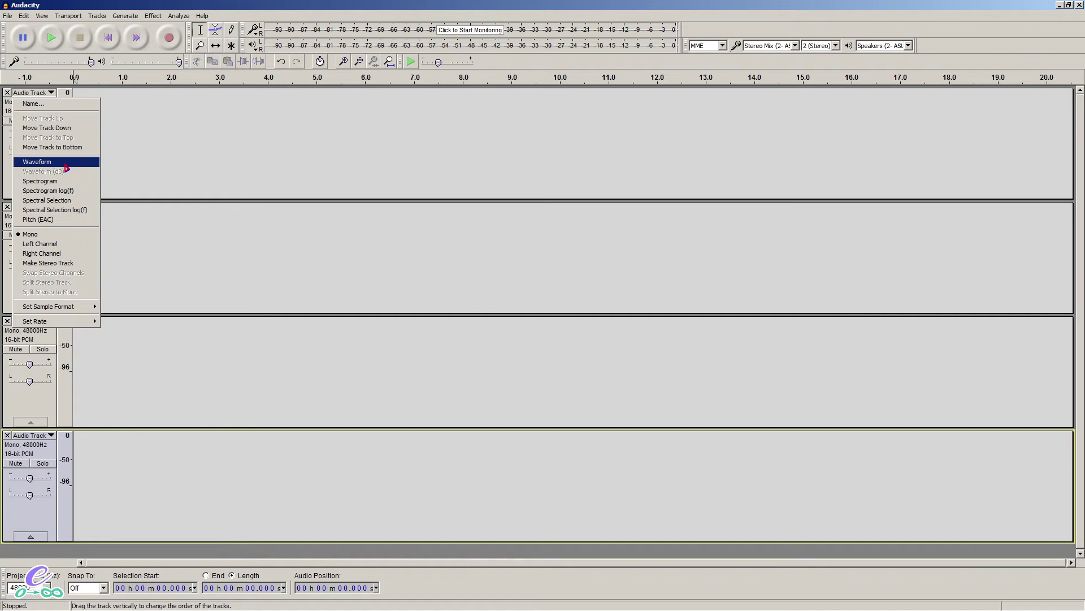
{"action": "left_click", "coordinate": [65, 165]}
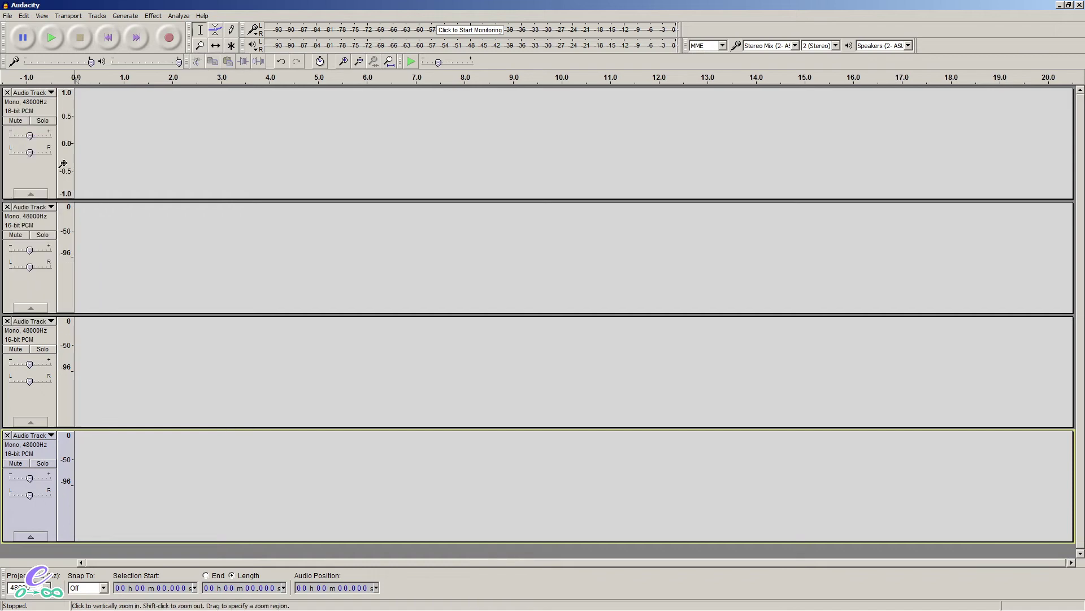
{"action": "left_click", "coordinate": [41, 209]}
{"action": "left_click", "coordinate": [36, 277]}
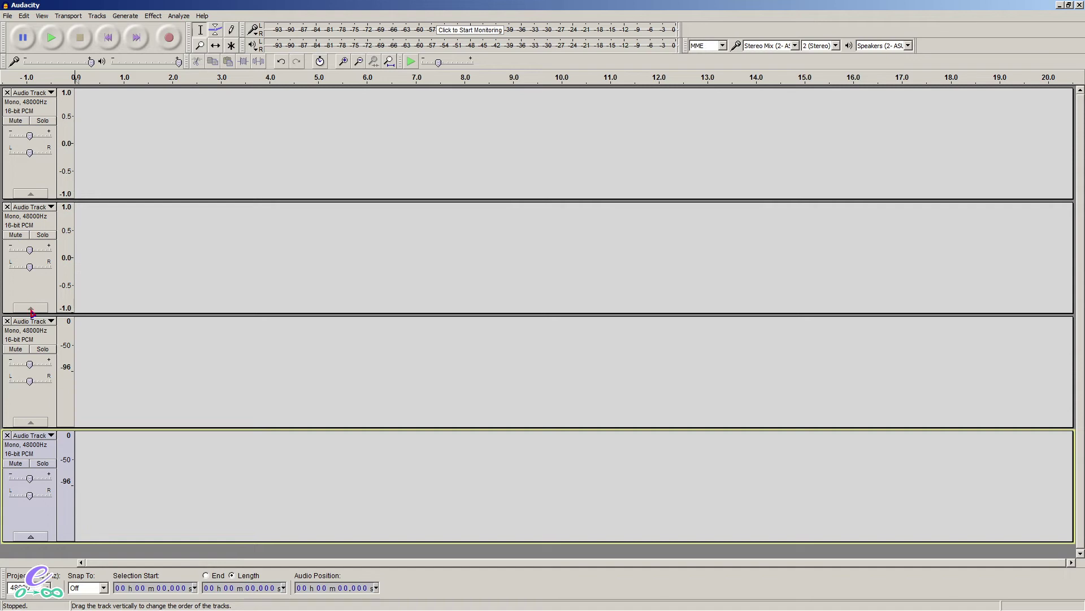
{"action": "left_click", "coordinate": [30, 321]}
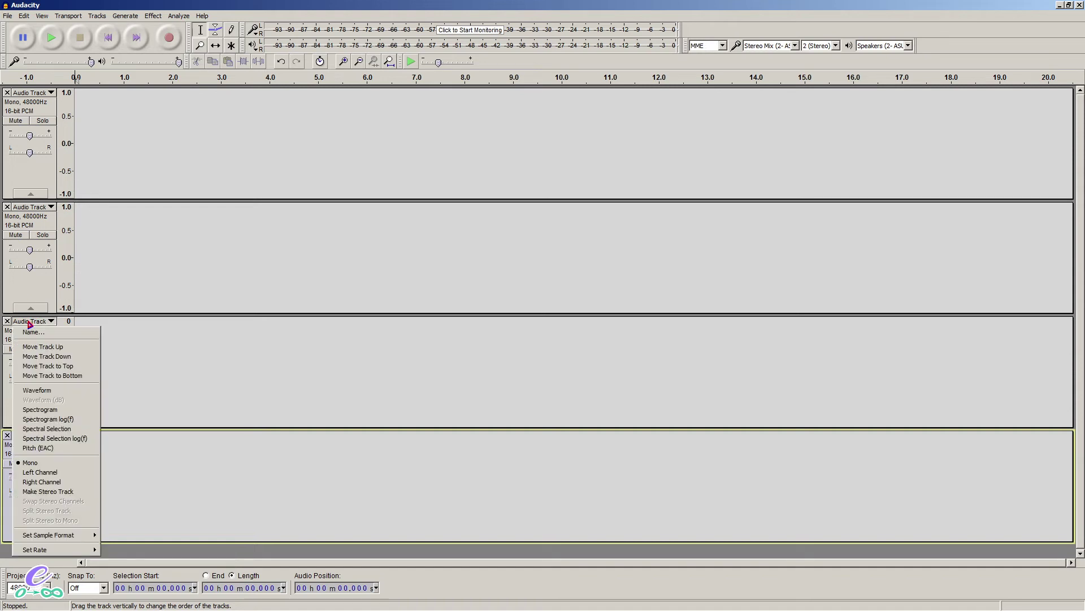
{"action": "left_click", "coordinate": [38, 390]}
{"action": "left_click", "coordinate": [30, 440]}
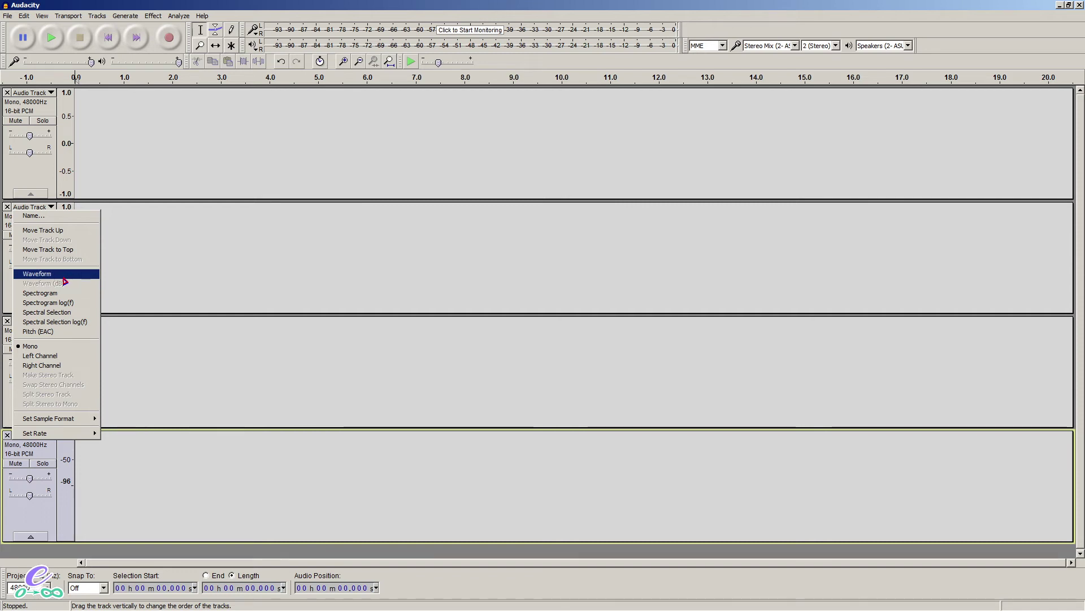
{"action": "left_click", "coordinate": [37, 273]}
- Place the cursor at the very start of the first track and open the Tone generator
{"action": "left_click", "coordinate": [148, 136]}
{"action": "key", "text": "Home"}
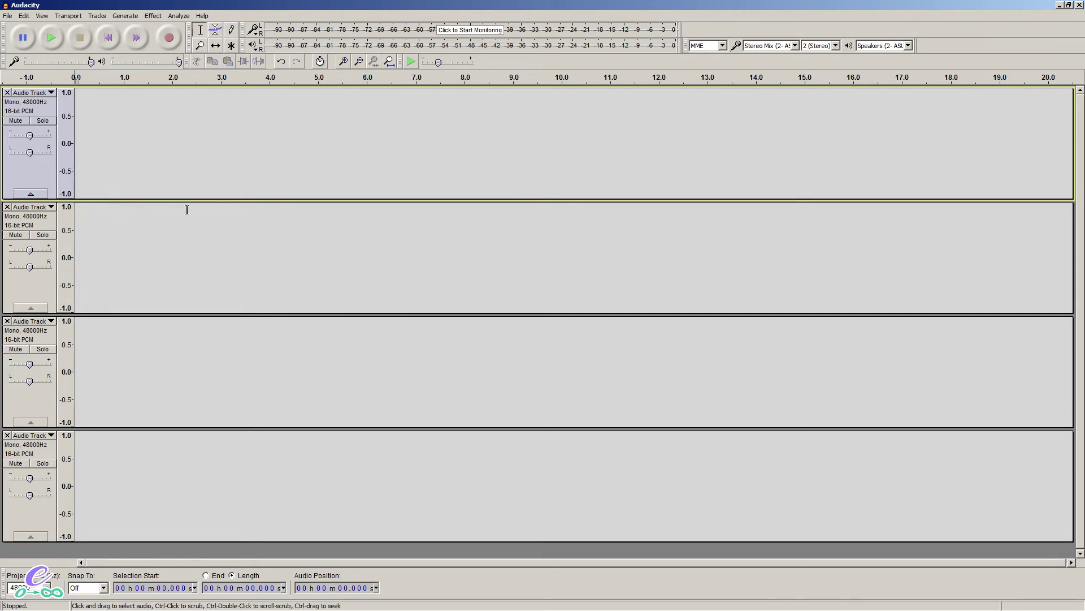
{"action": "left_click", "coordinate": [137, 16]}
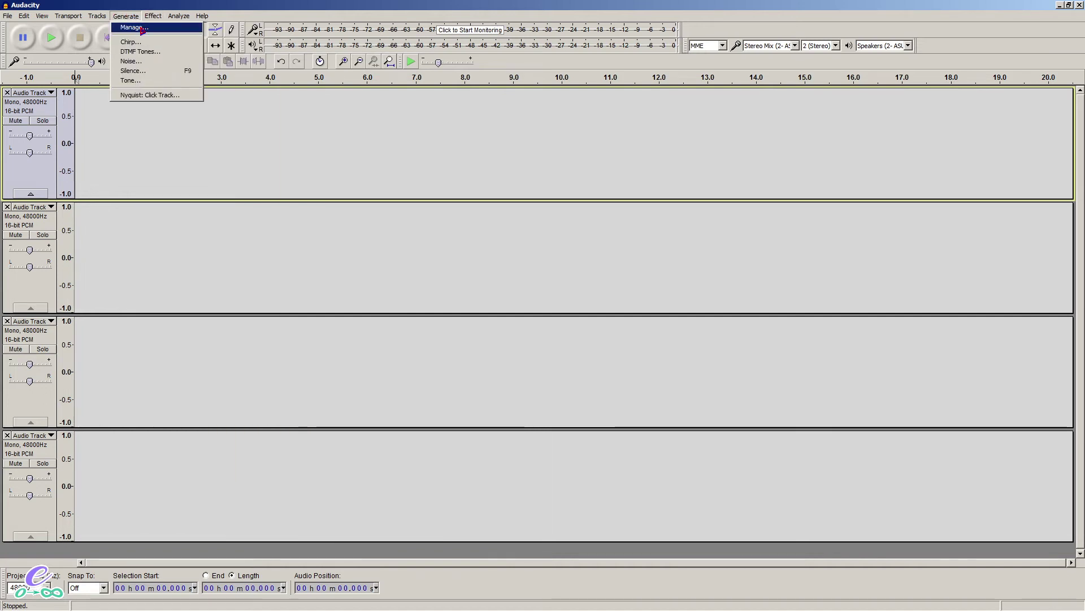
{"action": "left_click", "coordinate": [96, 125]}
{"action": "key", "text": "Home"}
{"action": "left_click", "coordinate": [125, 16]}
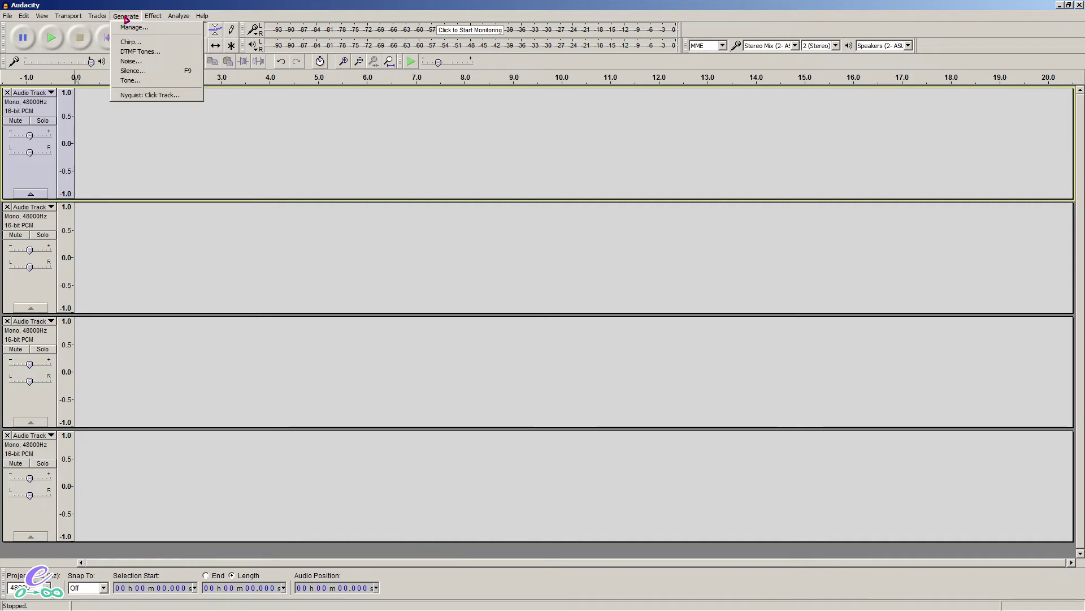
{"action": "left_click", "coordinate": [154, 80]}
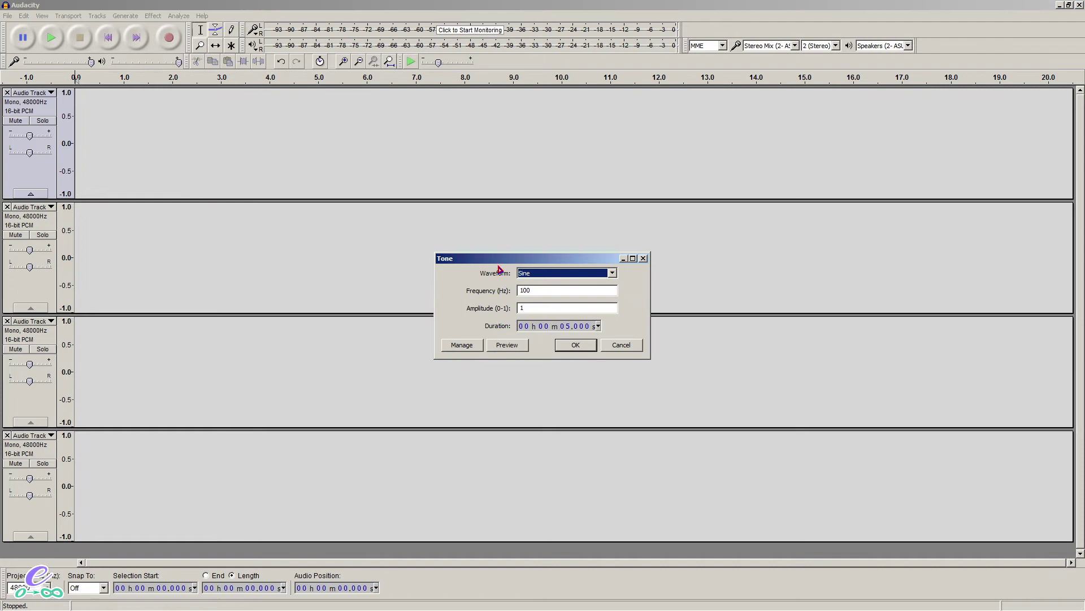
- Generate a Sine tone in the first track with frequency 100 Hz, amplitude 1 and duration 5 seconds
{"action": "left_click_drag", "start_coordinate": [501, 261], "coordinate": [467, 213]}
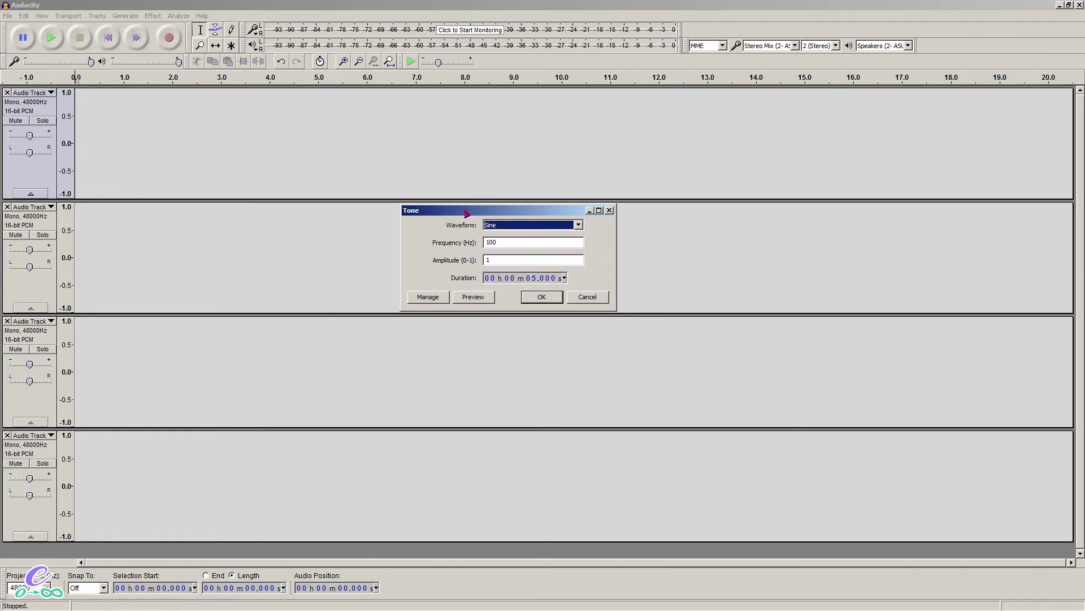
{"action": "left_click", "coordinate": [504, 224]}
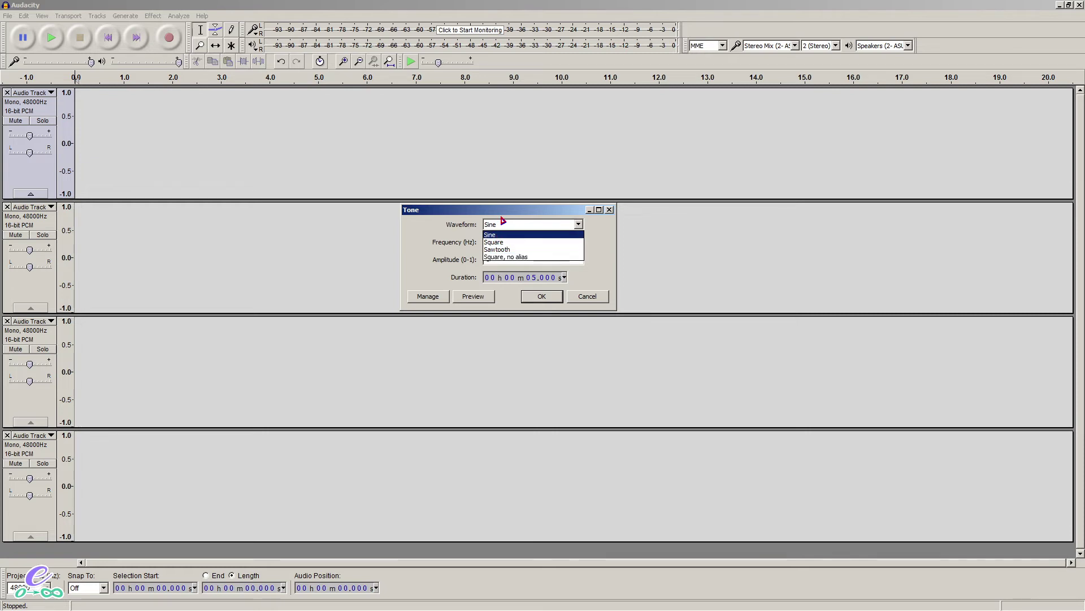
{"action": "left_click", "coordinate": [503, 220]}
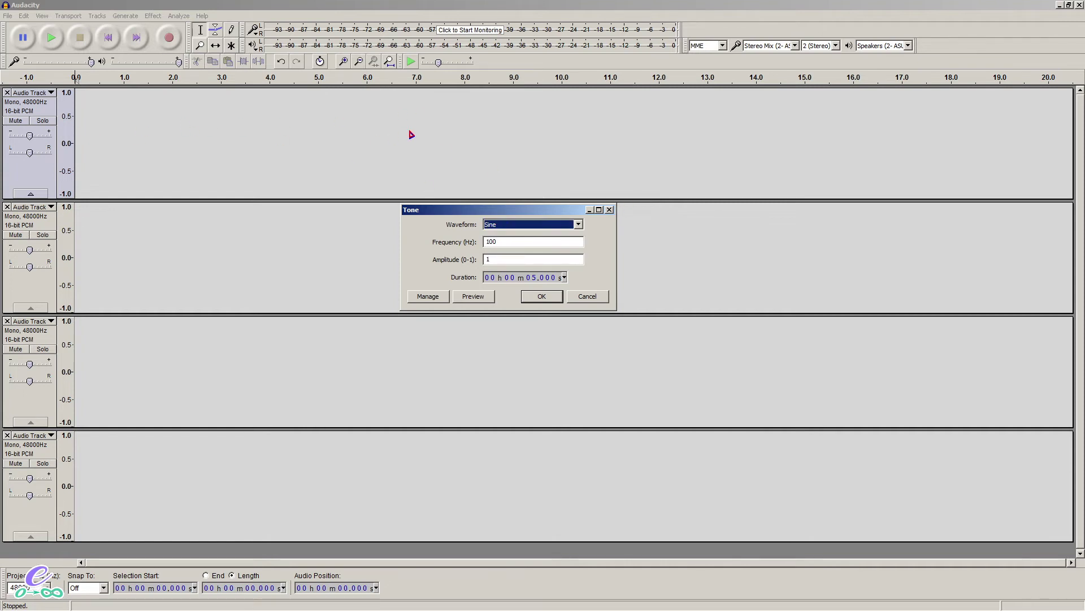
{"action": "left_click", "coordinate": [511, 226]}
{"action": "left_click", "coordinate": [499, 234]}
{"action": "left_click", "coordinate": [501, 243]}
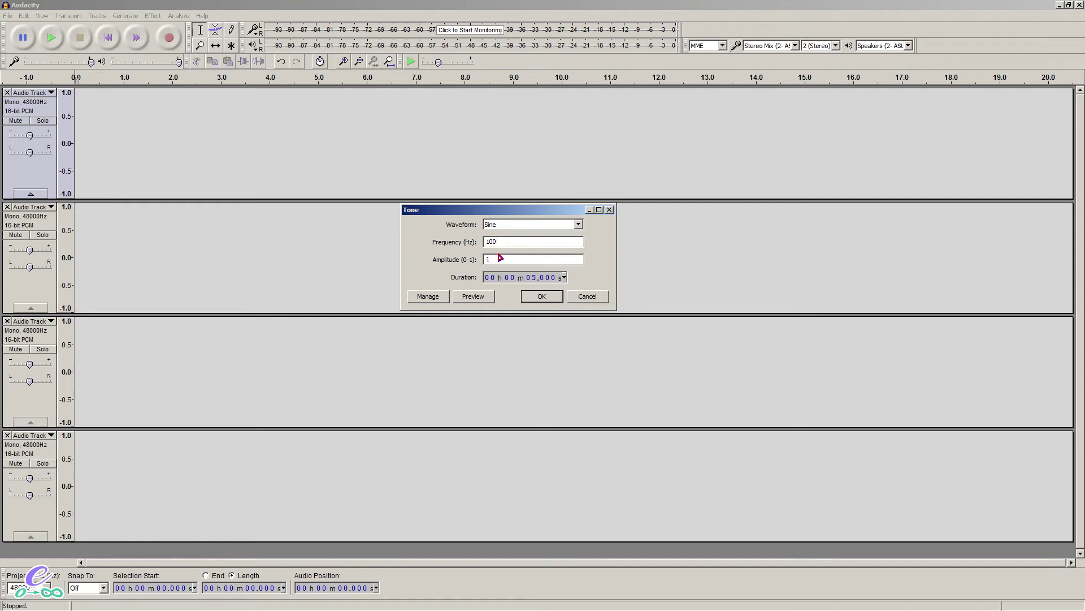
{"action": "double_click", "coordinate": [511, 263]}
{"action": "left_click", "coordinate": [534, 277]}
{"action": "left_click", "coordinate": [541, 296]}
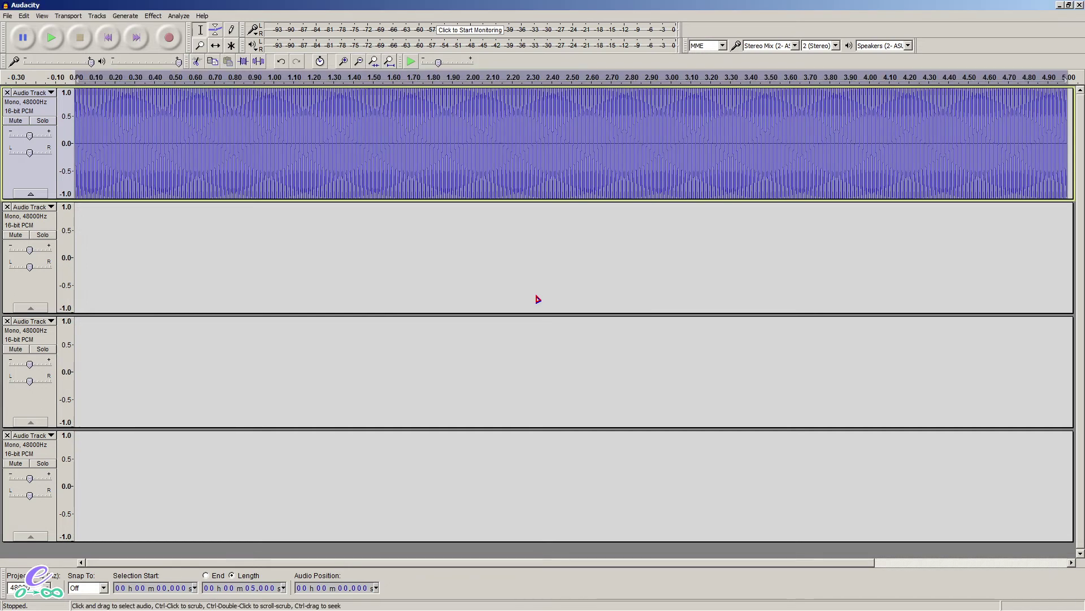
- Examine the individual cycles of the first track's tone near 1.46 seconds, ending with the whole project fitted to the window
{"action": "left_click", "coordinate": [205, 145]}
{"action": "left_click", "coordinate": [342, 155]}
{"action": "left_click", "coordinate": [365, 148]}
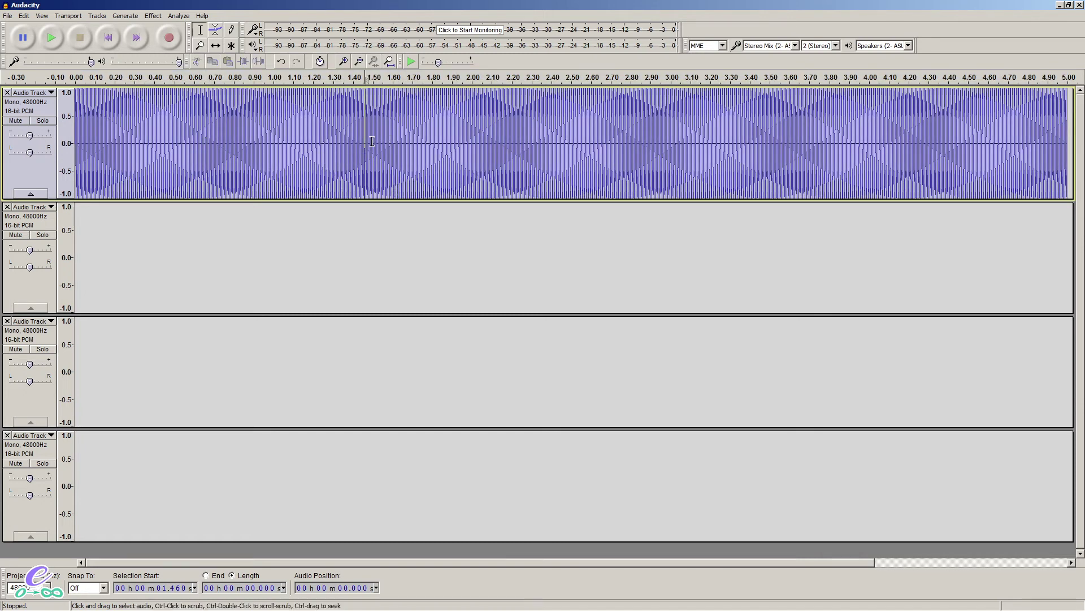
{"action": "key", "text": "ctrl+1"}
{"action": "key", "text": "ctrl+1"}
{"action": "key", "text": "ctrl+1"}
{"action": "key", "text": "ctrl+1"}
{"action": "key", "text": "ctrl+1"}
{"action": "key", "text": "ctrl+1"}
{"action": "key", "text": "ctrl+1"}
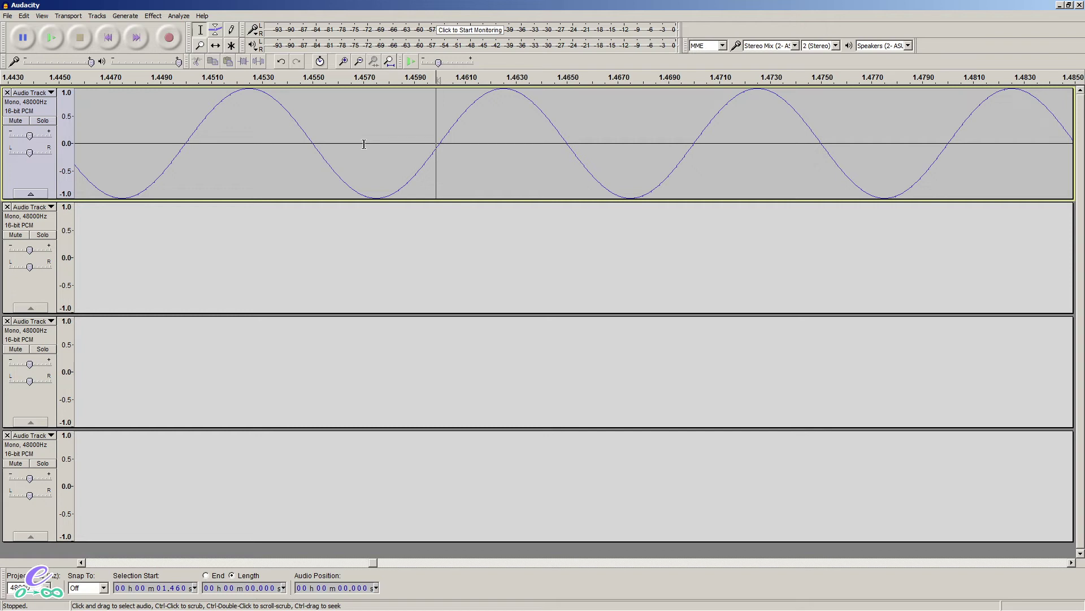
{"action": "key", "text": "ctrl+f"}
- Generate a "Square, no alias" tone from the start of the second track at 100 Hz, amplitude 1, lasting 5 seconds
{"action": "left_click", "coordinate": [278, 250]}
{"action": "key", "text": "Home"}
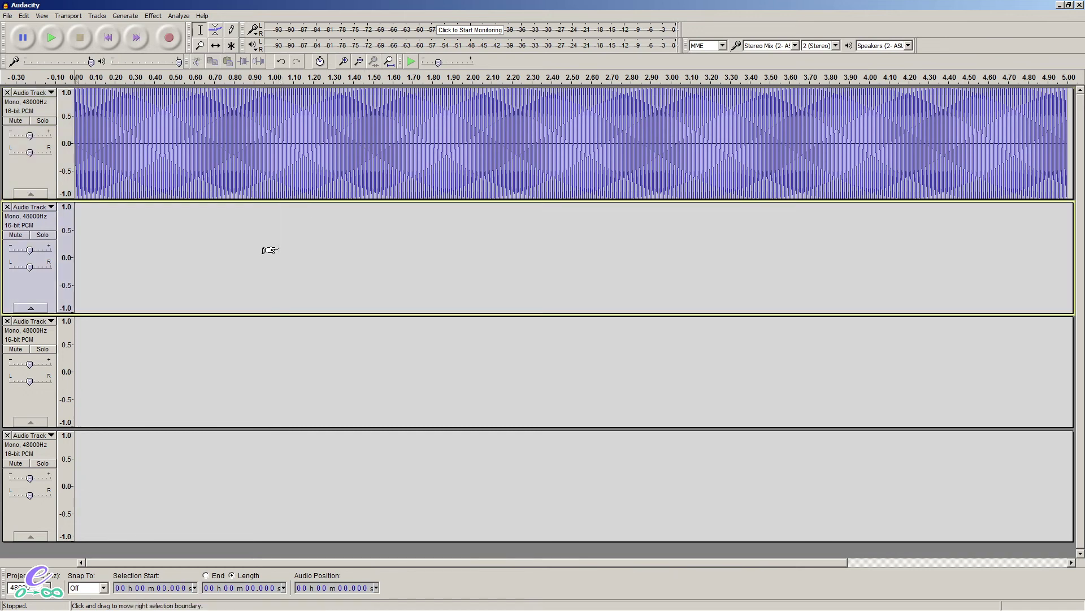
{"action": "left_click", "coordinate": [126, 16]}
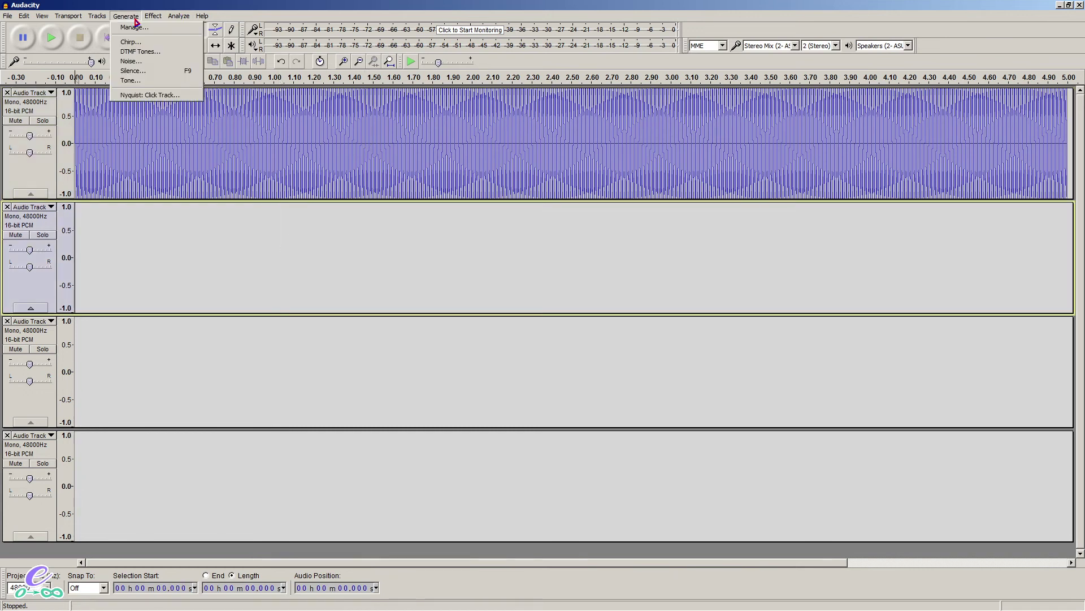
{"action": "left_click", "coordinate": [144, 80]}
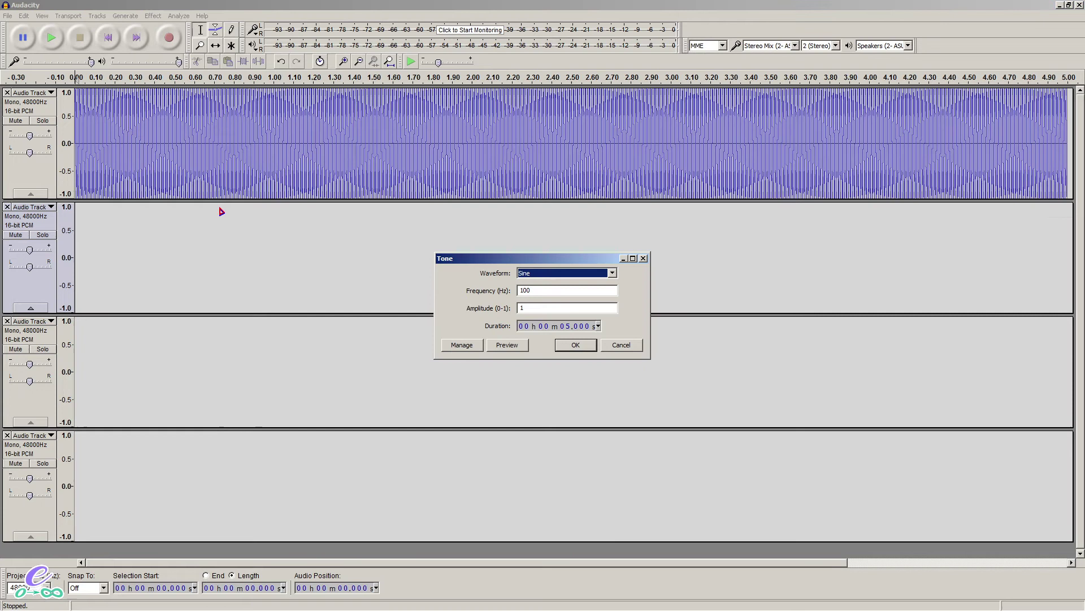
{"action": "left_click", "coordinate": [542, 275]}
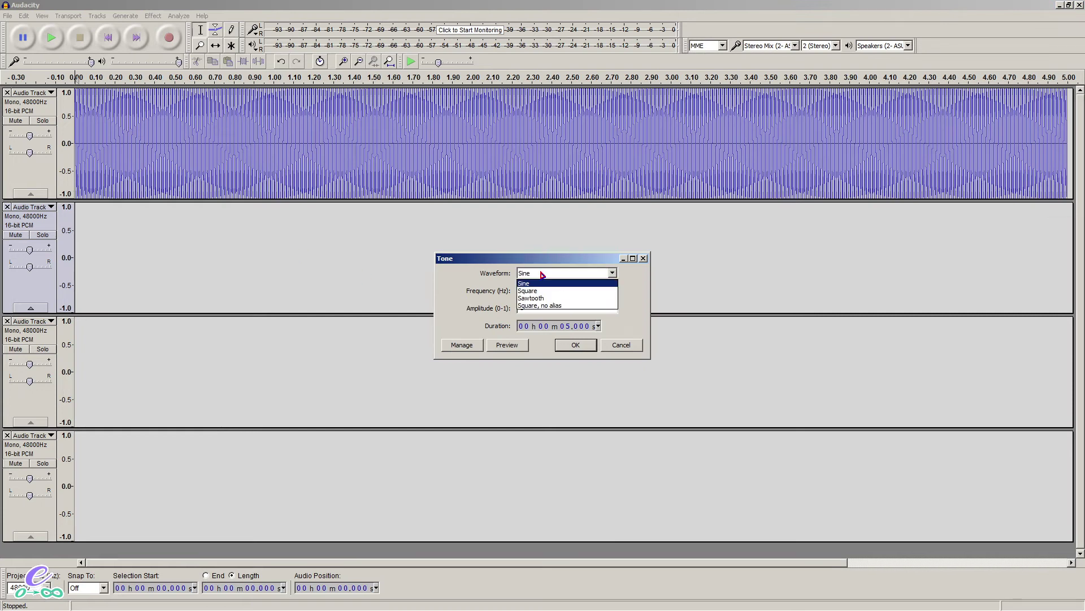
{"action": "left_click", "coordinate": [538, 305]}
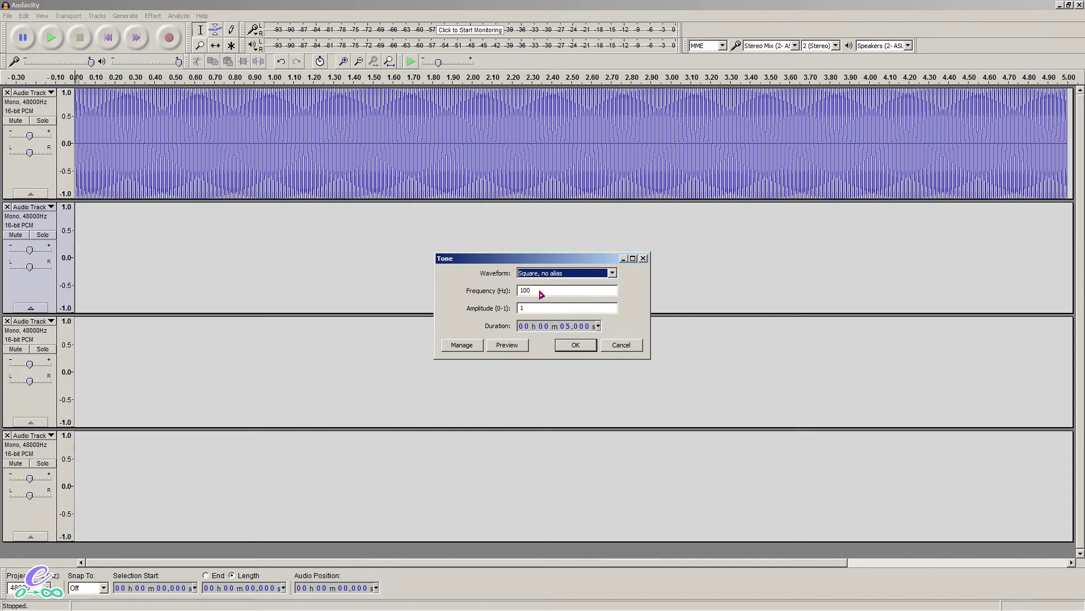
{"action": "left_click", "coordinate": [542, 292]}
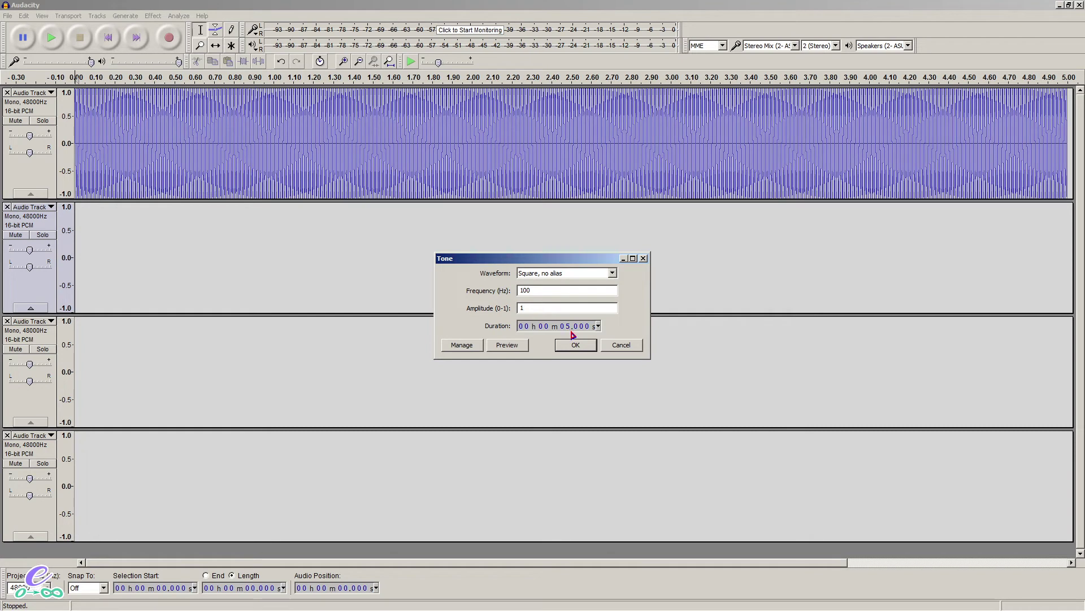
{"action": "left_click", "coordinate": [572, 349]}
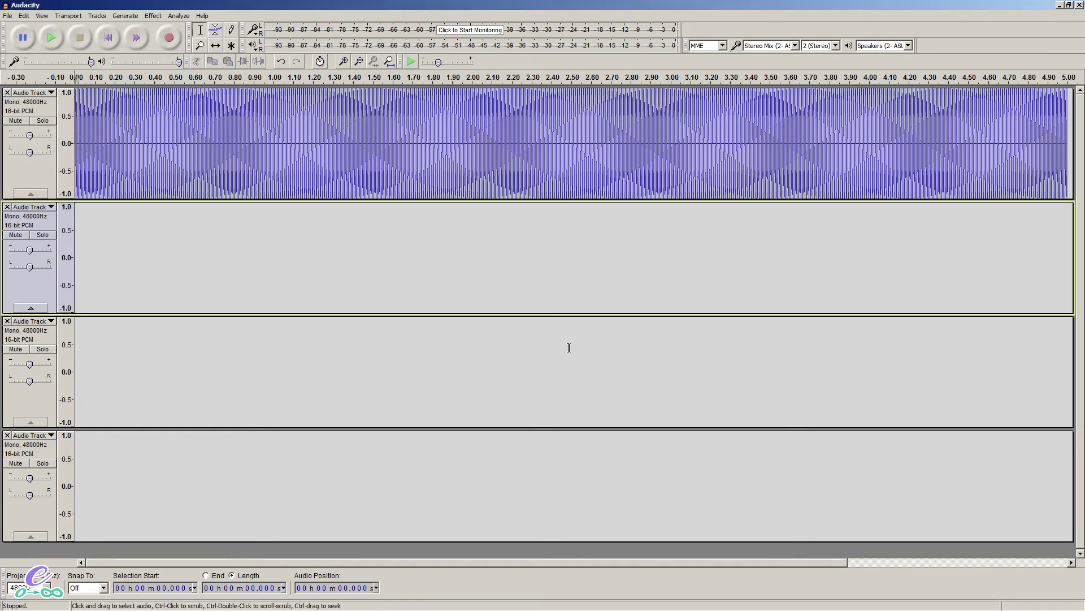
- Compare the square wave's cycles with the sine wave's near 0.87 seconds, ending with the whole project fitted to the window
{"action": "left_click", "coordinate": [248, 241]}
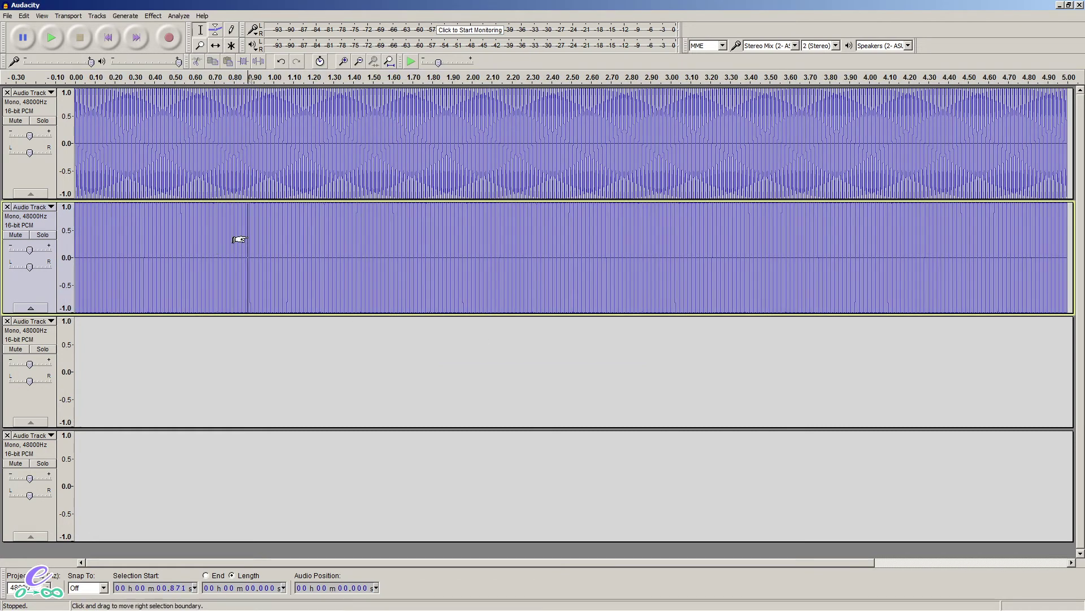
{"action": "key", "text": "ctrl+1"}
{"action": "key", "text": "ctrl+1"}
{"action": "key", "text": "ctrl+1"}
{"action": "key", "text": "ctrl+1"}
{"action": "key", "text": "ctrl+1"}
{"action": "key", "text": "ctrl+1"}
{"action": "key", "text": "ctrl+1"}
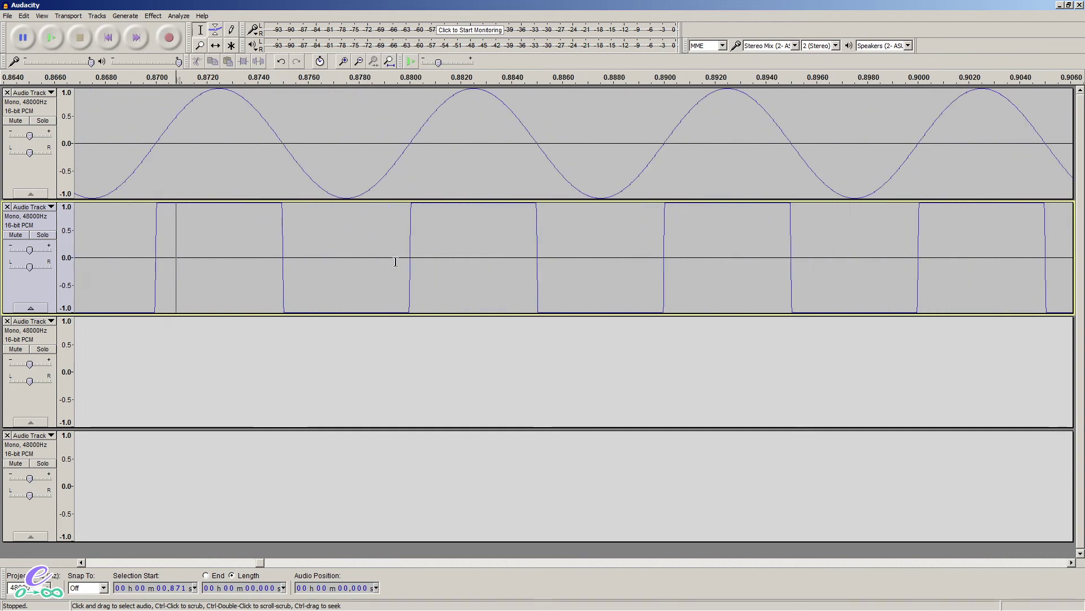
{"action": "key", "text": "ctrl+f"}
- Generate a Sawtooth tone from the start of the third track at 100 Hz, amplitude 1, lasting 5 seconds
{"action": "left_click", "coordinate": [319, 347]}
{"action": "key", "text": "Home"}
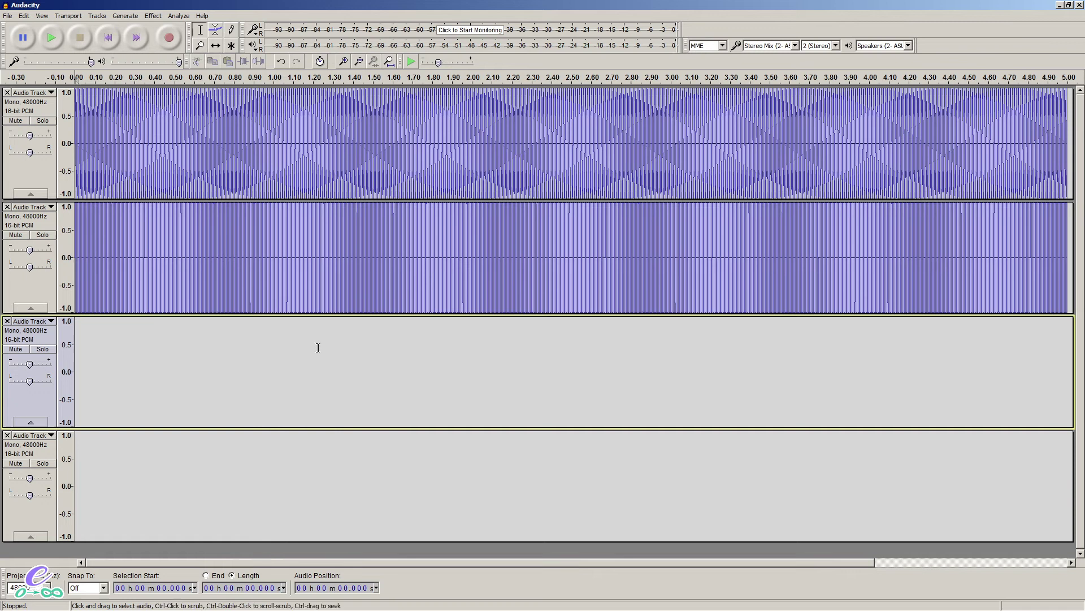
{"action": "left_click", "coordinate": [125, 15]}
{"action": "left_click", "coordinate": [145, 82]}
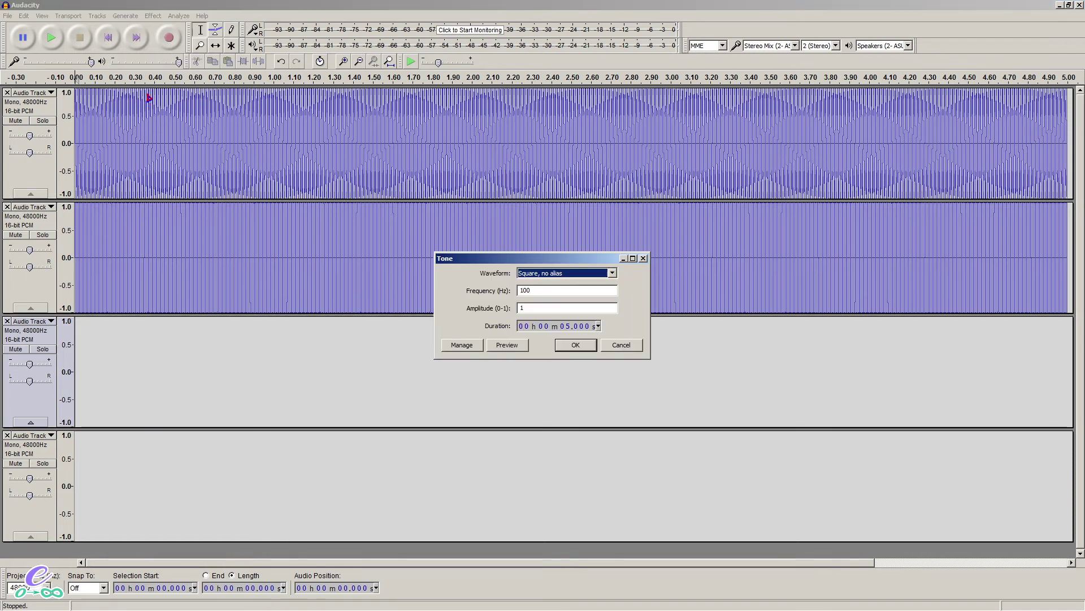
{"action": "left_click", "coordinate": [557, 274]}
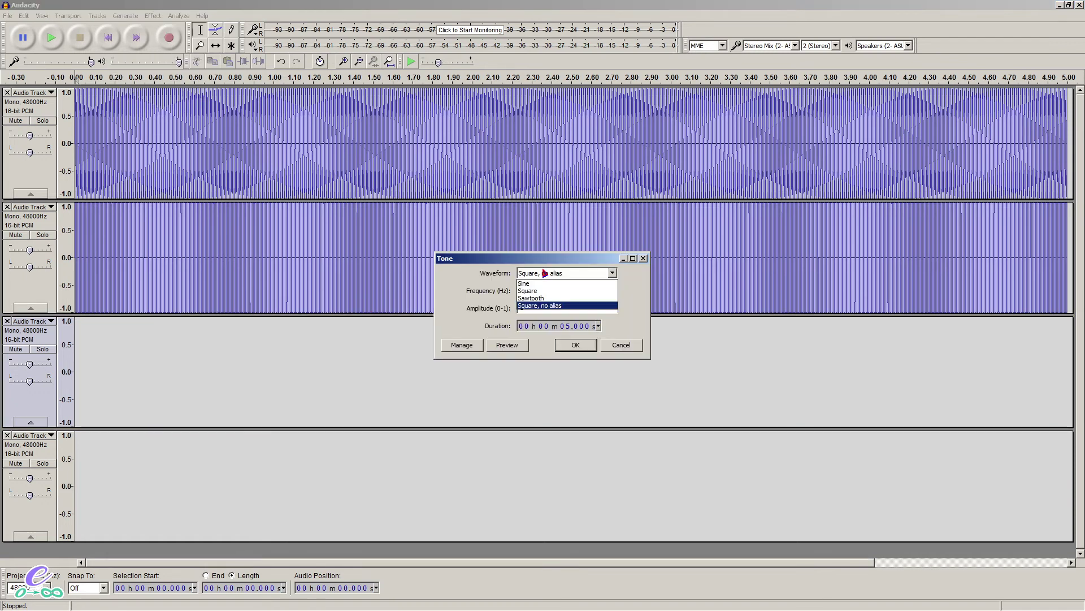
{"action": "left_click", "coordinate": [551, 299]}
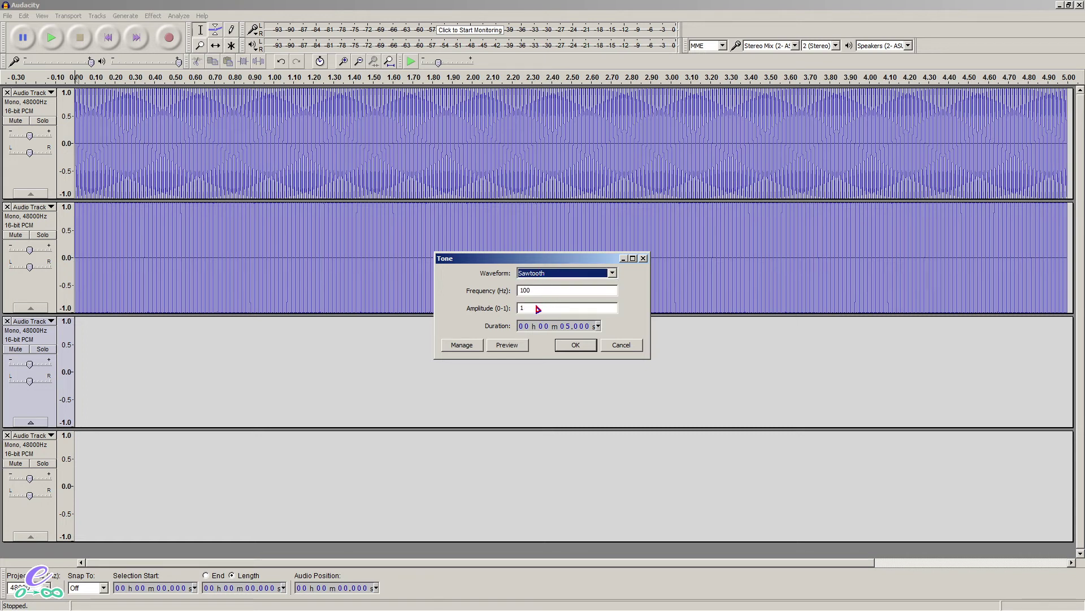
{"action": "left_click", "coordinate": [572, 349]}
- Compare the sawtooth's cycles with the sine and square waves near 0.61 seconds, ending with the whole project fitted to the window
{"action": "left_click", "coordinate": [195, 368]}
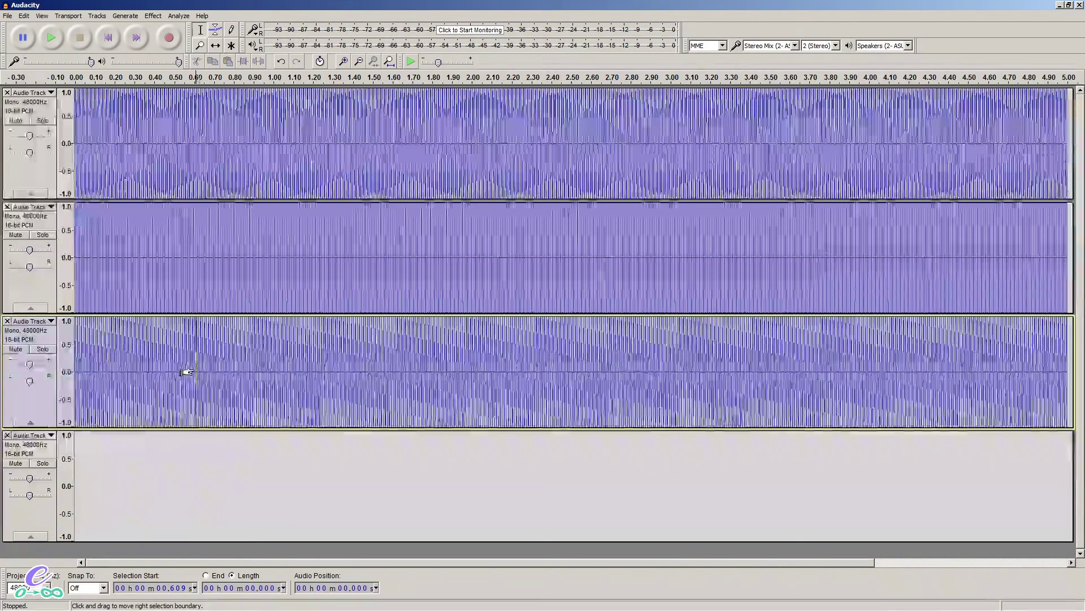
{"action": "key", "text": "ctrl+1"}
{"action": "key", "text": "ctrl+1"}
{"action": "key", "text": "ctrl+1"}
{"action": "key", "text": "ctrl+1"}
{"action": "key", "text": "ctrl+1"}
{"action": "key", "text": "ctrl+1"}
{"action": "key", "text": "ctrl+1"}
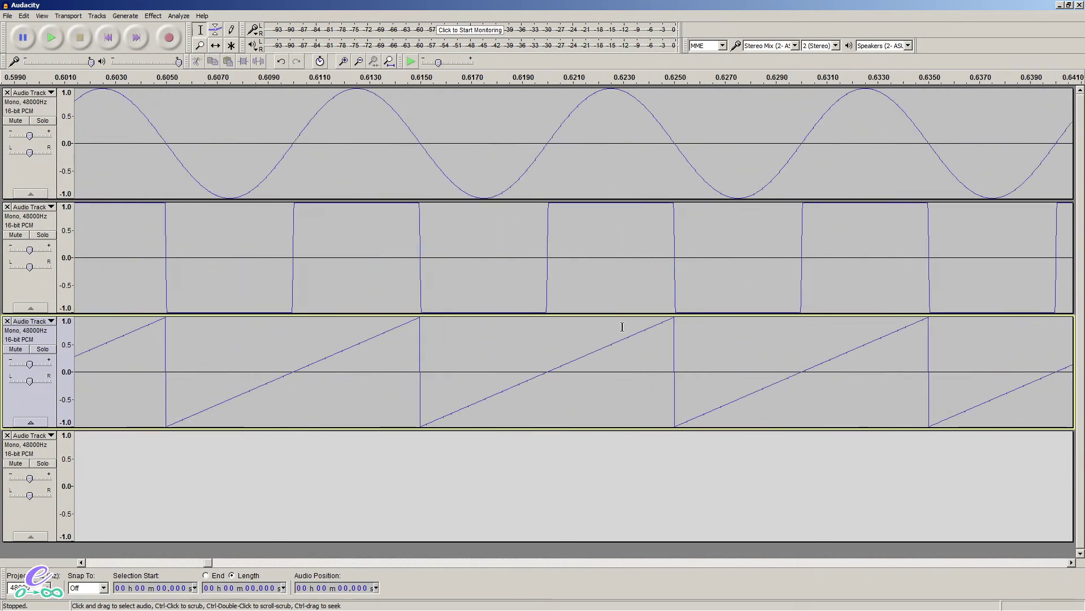
{"action": "left_click", "coordinate": [362, 376]}
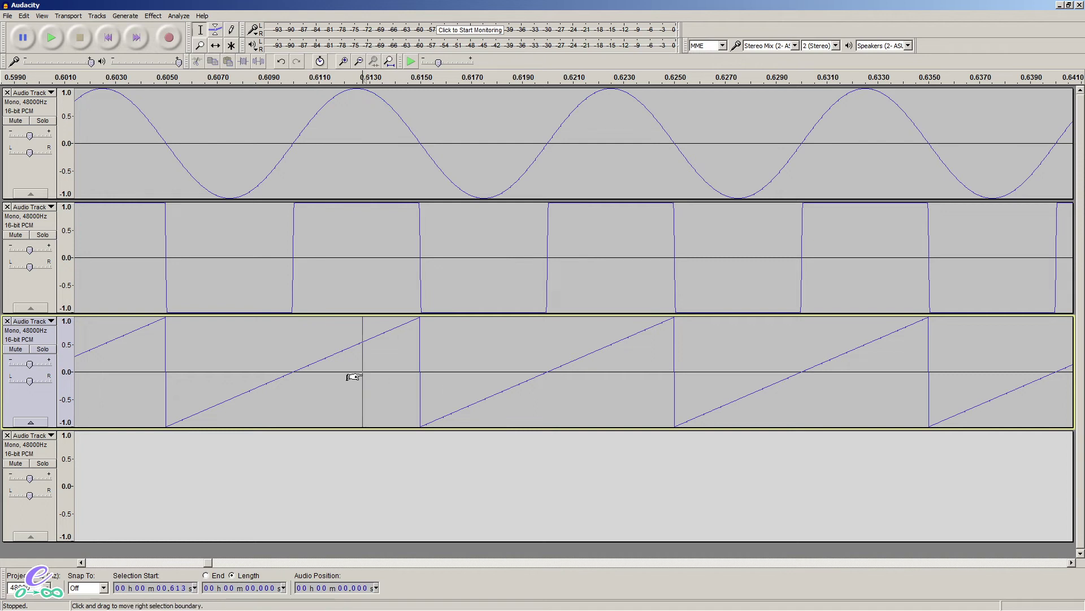
{"action": "key", "text": "ctrl+f"}
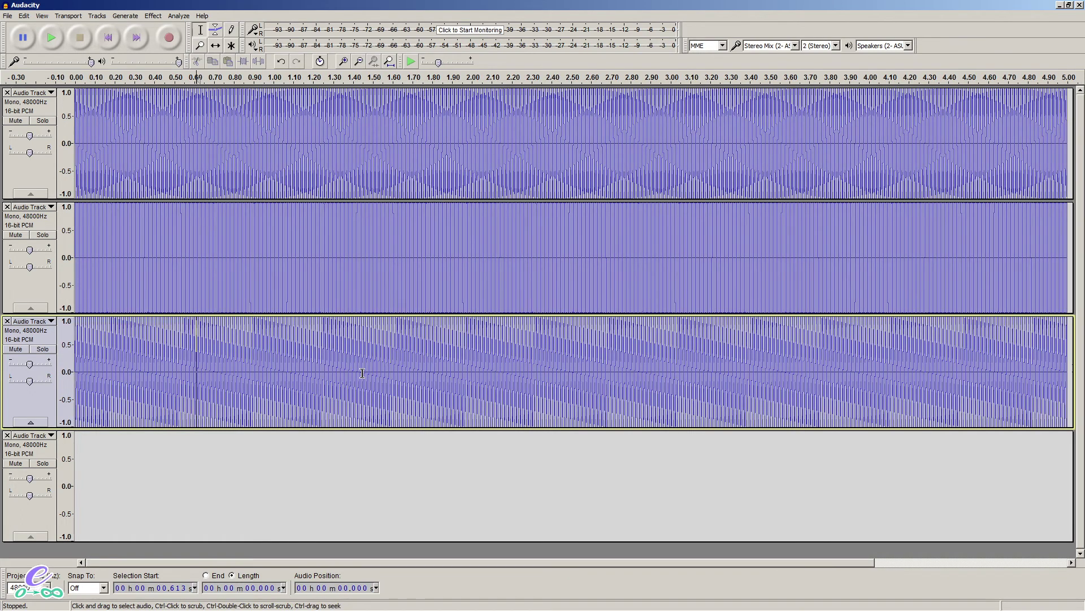
- Check the program's version in its About information, ending with the cursor at the start of the empty fourth track
{"action": "key", "text": "Home"}
{"action": "left_click", "coordinate": [260, 500]}
{"action": "key", "text": "Home"}
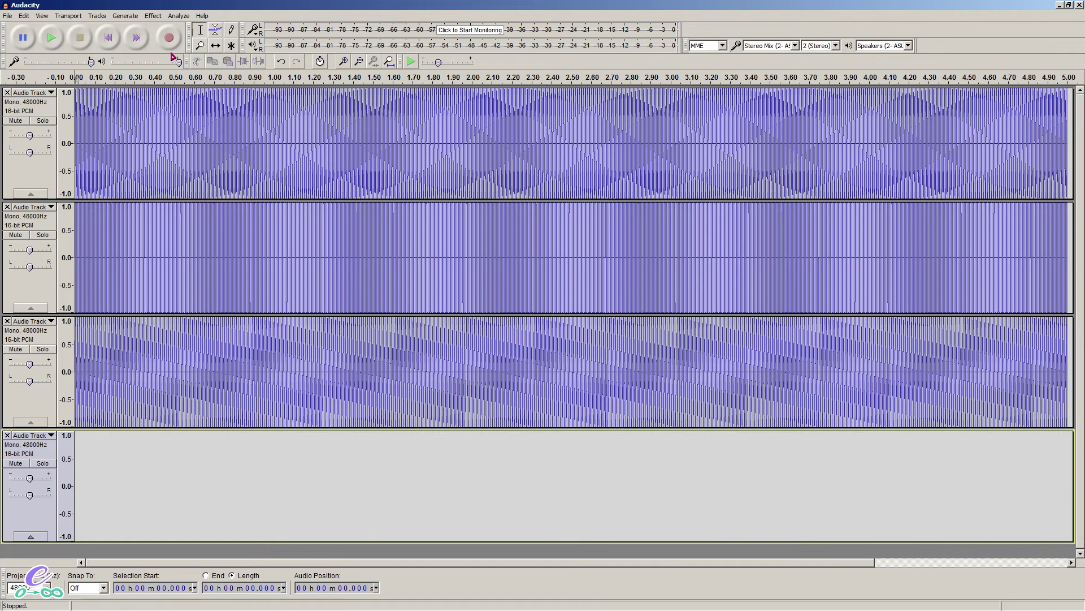
{"action": "left_click", "coordinate": [203, 16]}
{"action": "left_click", "coordinate": [221, 109]}
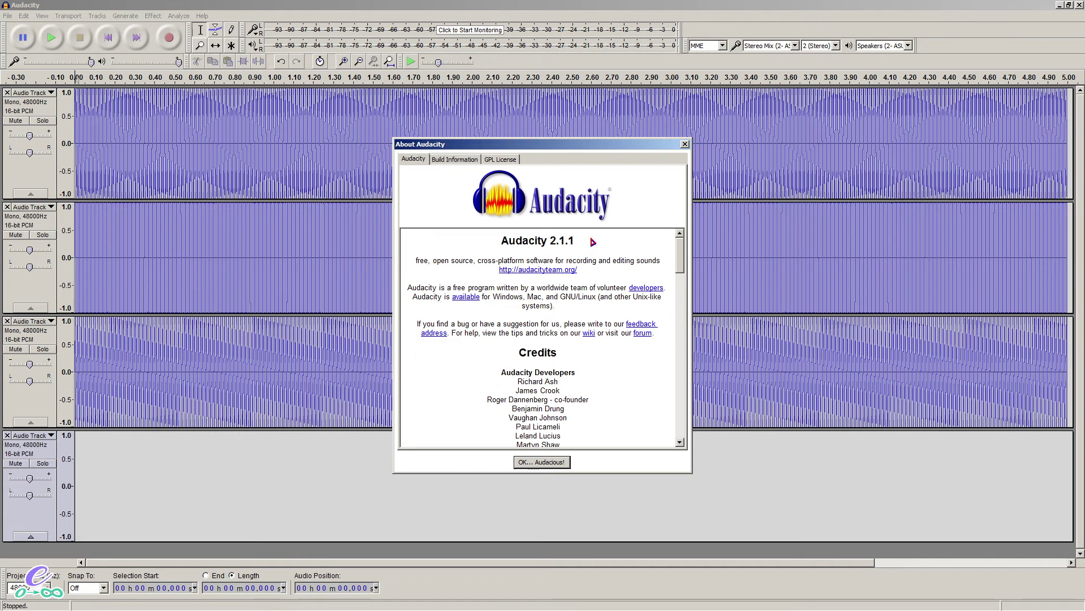
{"action": "left_click", "coordinate": [547, 463]}
{"action": "left_click", "coordinate": [211, 472]}
{"action": "key", "text": "Home"}
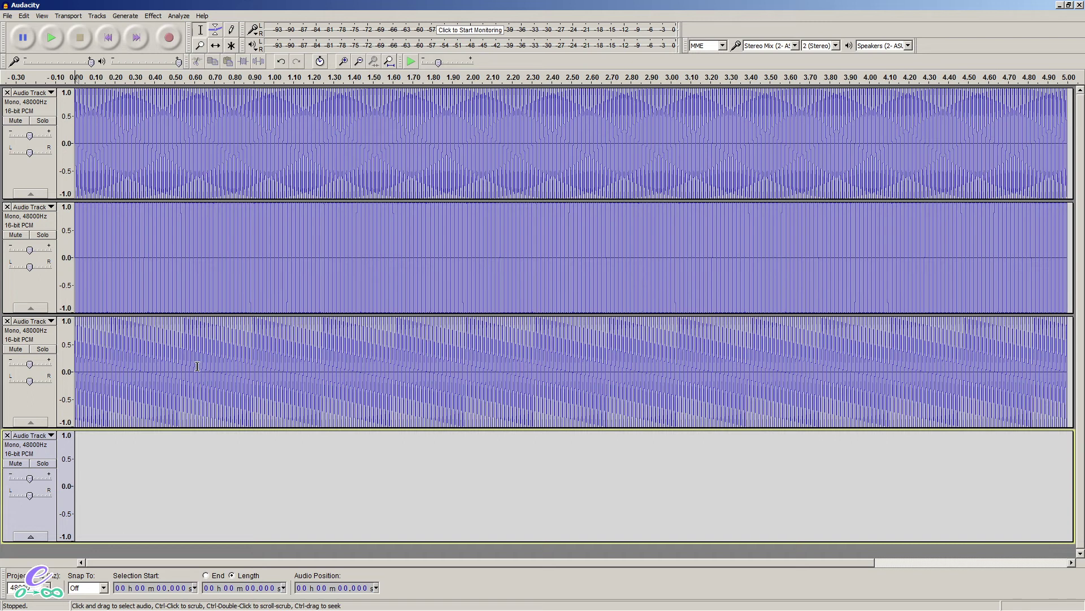
- Copy the whole square tone from the second track and paste it at the start of the fourth track
{"action": "double_click", "coordinate": [194, 271]}
{"action": "key", "text": "ctrl+c"}
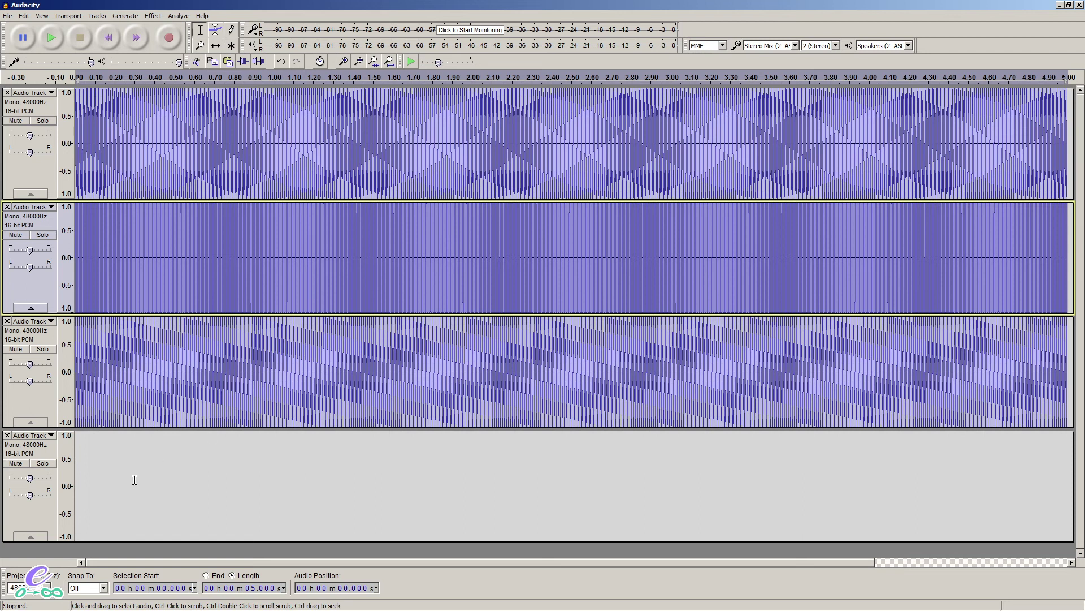
{"action": "left_click", "coordinate": [236, 491]}
{"action": "key", "text": "Home"}
{"action": "key", "text": "ctrl+v"}
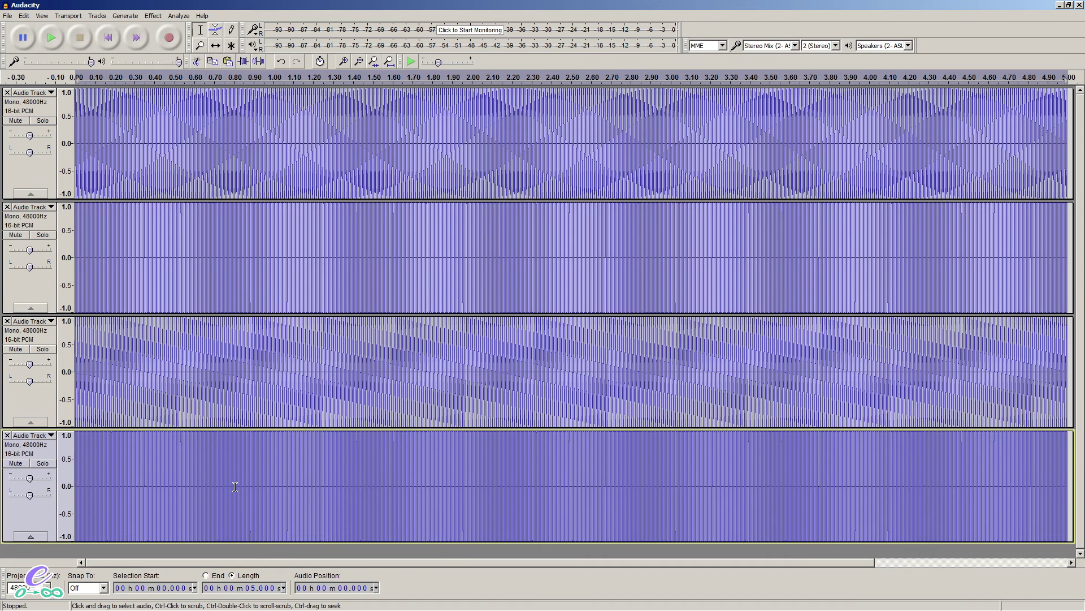
{"action": "left_click", "coordinate": [140, 506]}
{"action": "left_click", "coordinate": [218, 500]}
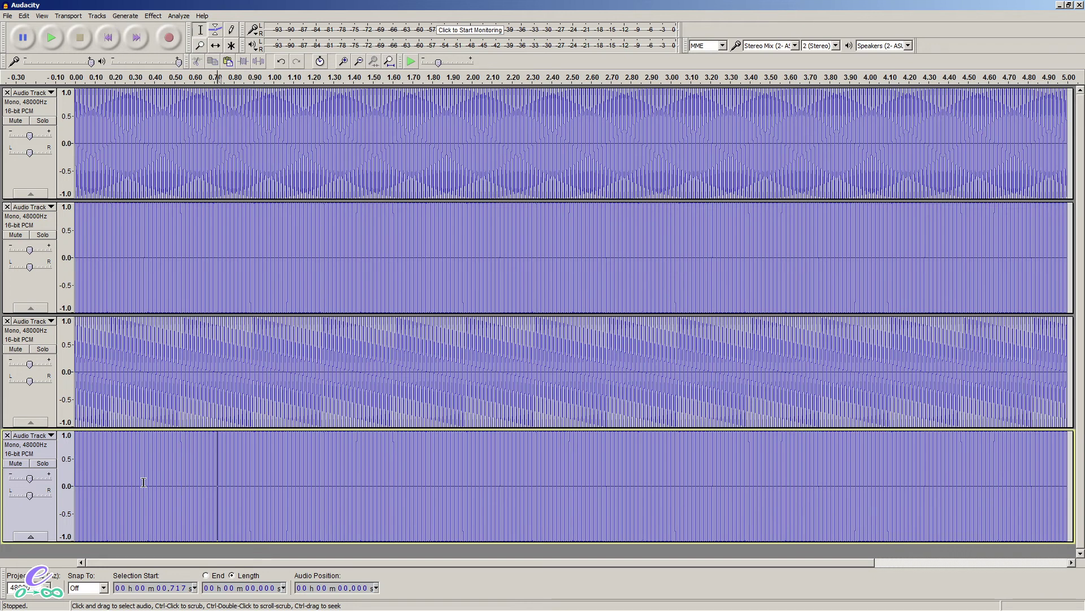
- Select all audio in the fourth track and open the Nyquist Prompt effect with the command (hzosc 100 *tri-table*)
{"action": "double_click", "coordinate": [198, 466]}
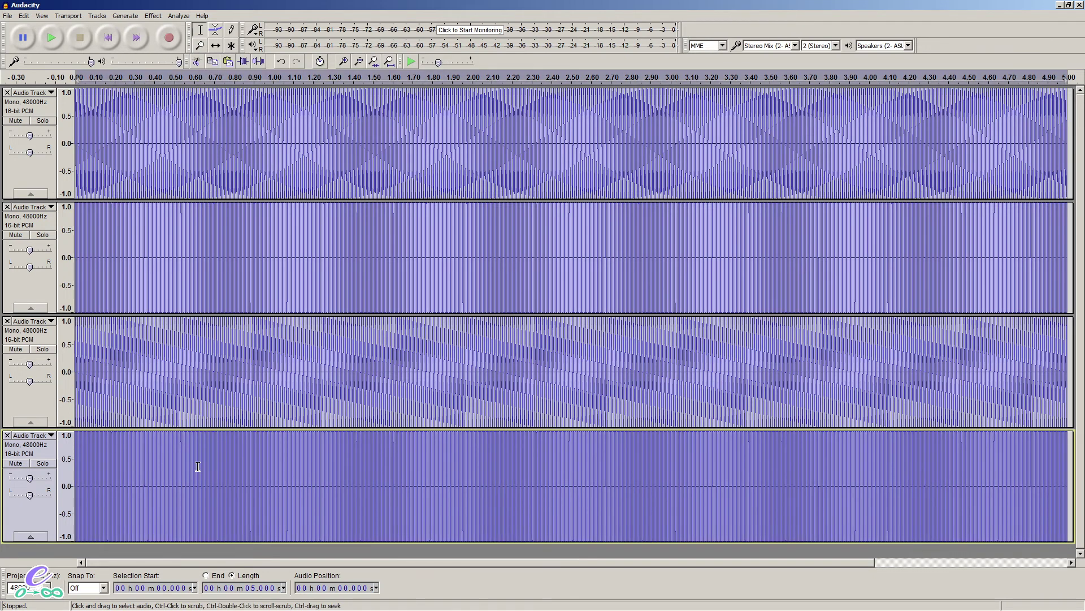
{"action": "left_click", "coordinate": [126, 16]}
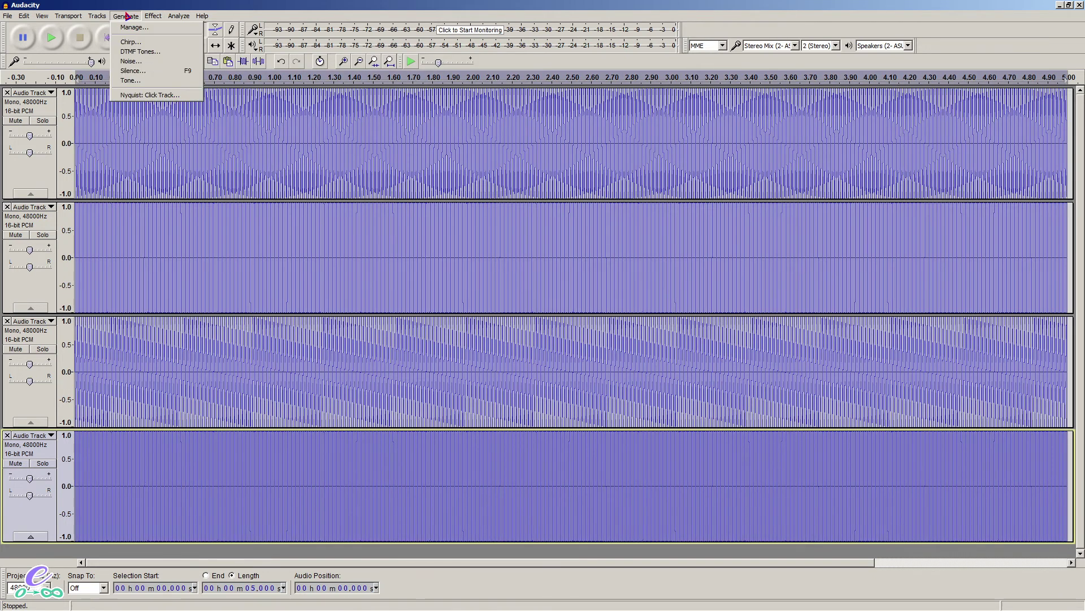
{"action": "mouse_move", "coordinate": [154, 18]}
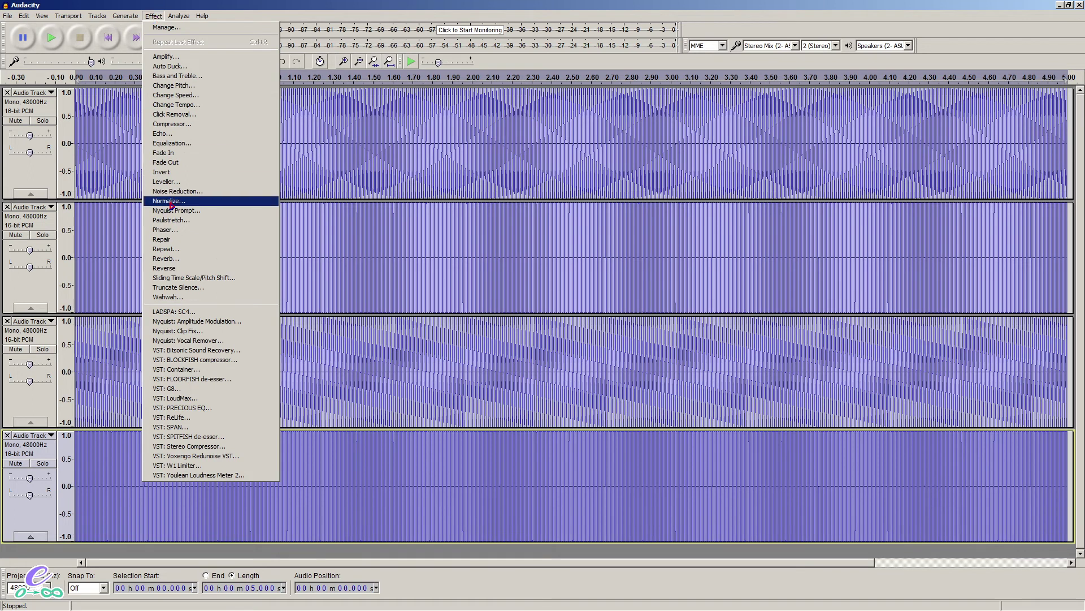
{"action": "left_click", "coordinate": [187, 212]}
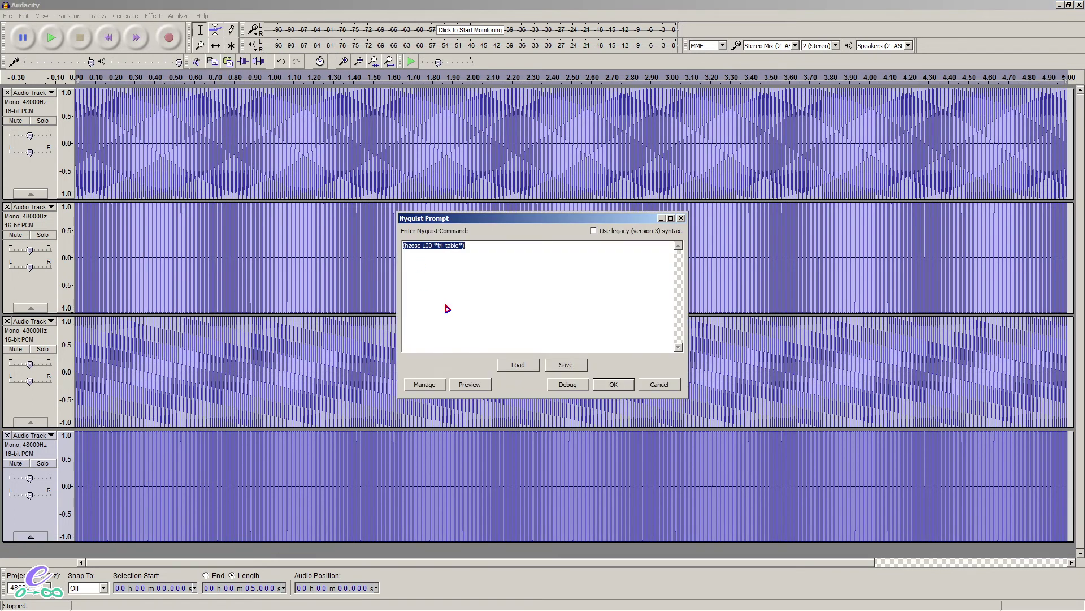
{"action": "left_click", "coordinate": [498, 261]}
- Switch to Notepad++ and examine the enlarged copy of the Nyquist command (hzosc 100 *tri-table*)
{"action": "key", "text": "alt+Tab"}
{"action": "left_click_drag", "start_coordinate": [508, 288], "coordinate": [524, 314]}
{"action": "left_click", "coordinate": [489, 362]}
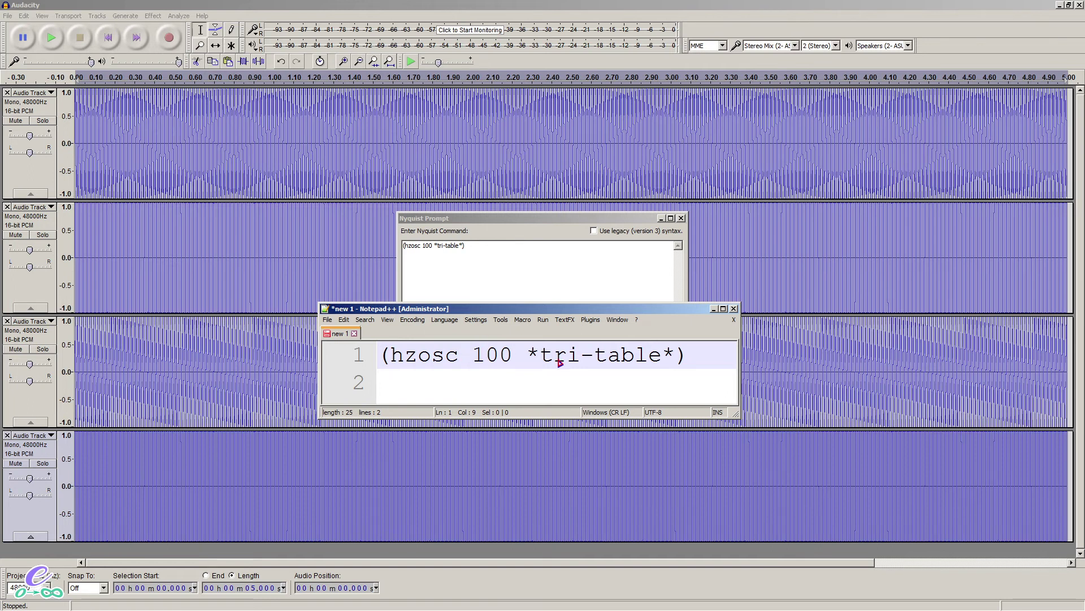
{"action": "double_click", "coordinate": [428, 356]}
{"action": "left_click", "coordinate": [500, 360]}
{"action": "left_click", "coordinate": [703, 357]}
{"action": "left_click", "coordinate": [359, 364]}
{"action": "left_click", "coordinate": [526, 362]}
{"action": "left_click_drag", "start_coordinate": [698, 363], "coordinate": [384, 364]}
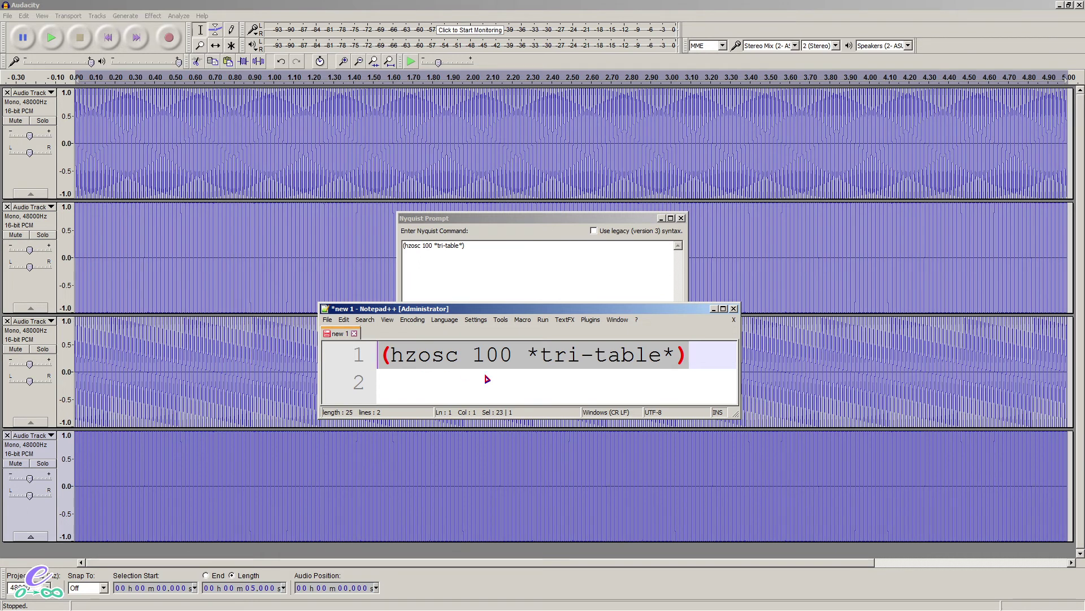
- Examine the command part by part: opening parenthesis, hzosc, 100, the hyphenated tri-table between asterisks, and the closing parenthesis
{"action": "left_click", "coordinate": [383, 369]}
{"action": "left_click_drag", "start_coordinate": [383, 365], "coordinate": [392, 362]}
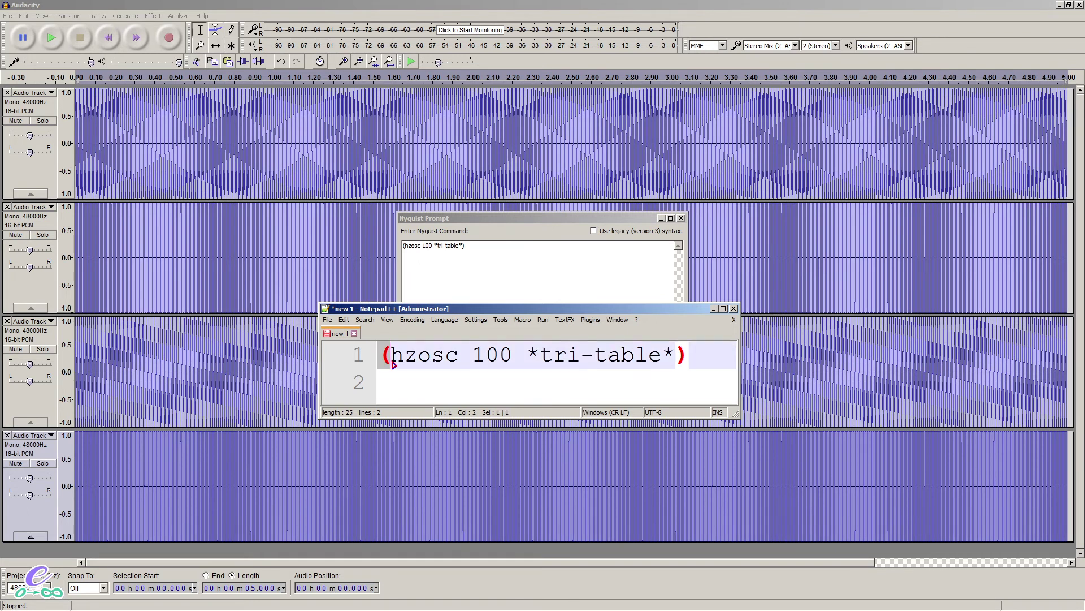
{"action": "double_click", "coordinate": [404, 360]}
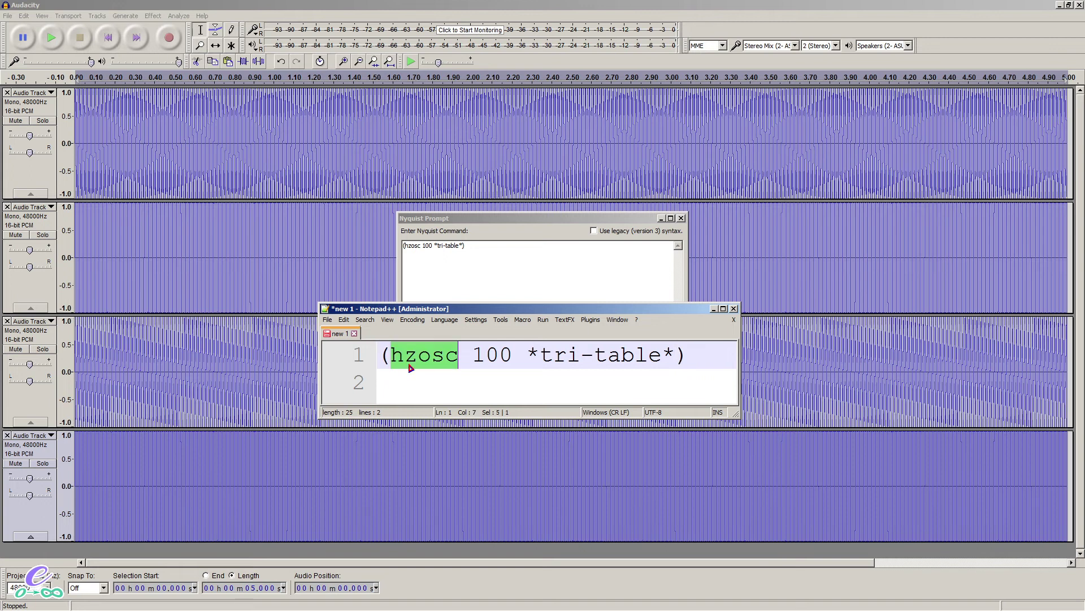
{"action": "left_click_drag", "start_coordinate": [473, 362], "coordinate": [499, 360]}
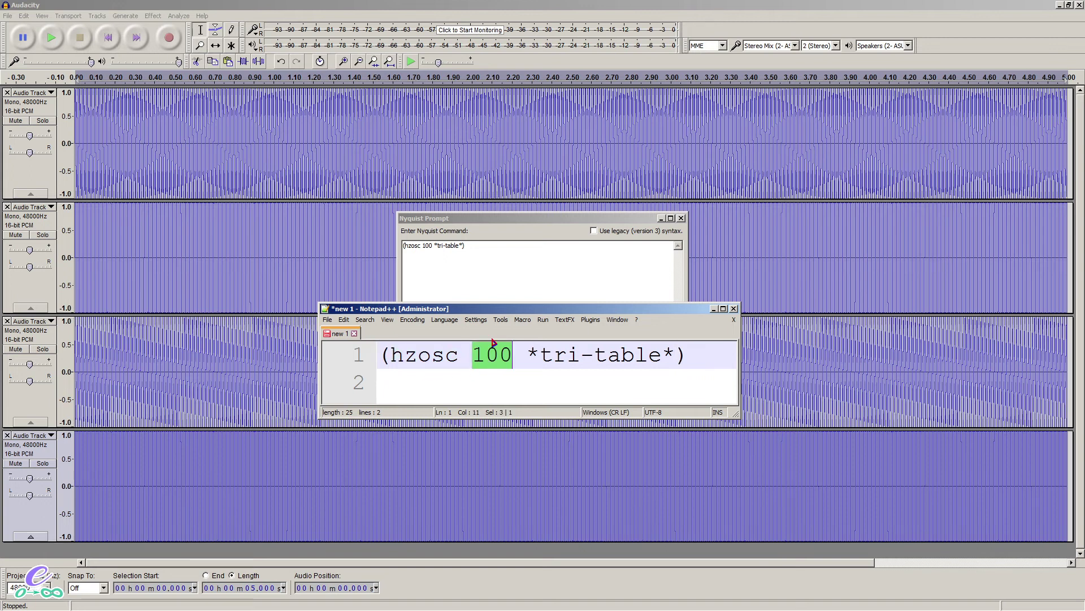
{"action": "left_click", "coordinate": [521, 360]}
{"action": "left_click_drag", "start_coordinate": [532, 362], "coordinate": [587, 361]}
{"action": "left_click", "coordinate": [588, 361]}
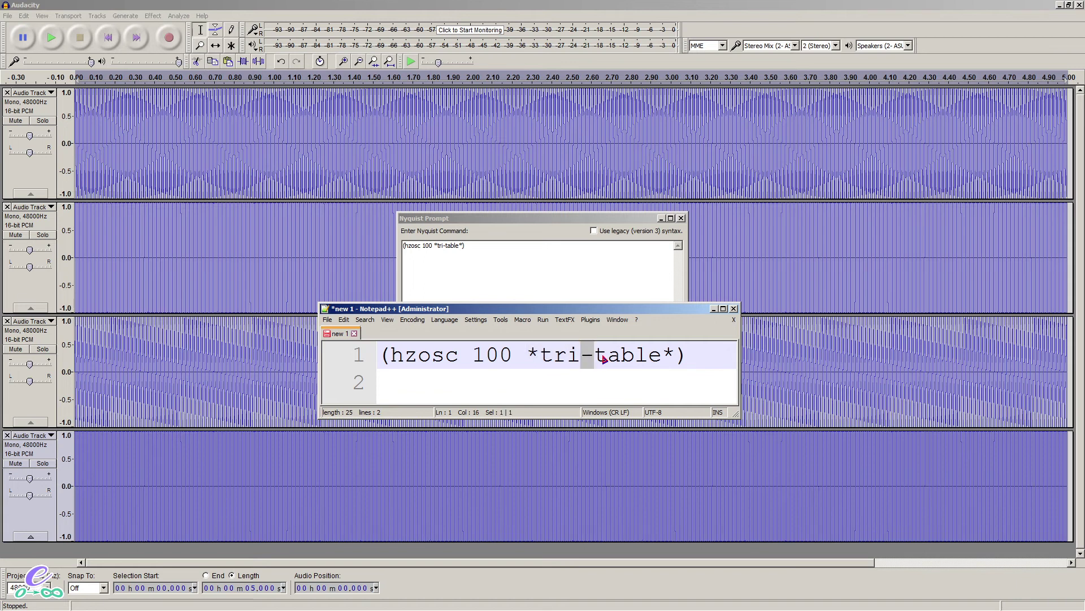
{"action": "left_click", "coordinate": [684, 368]}
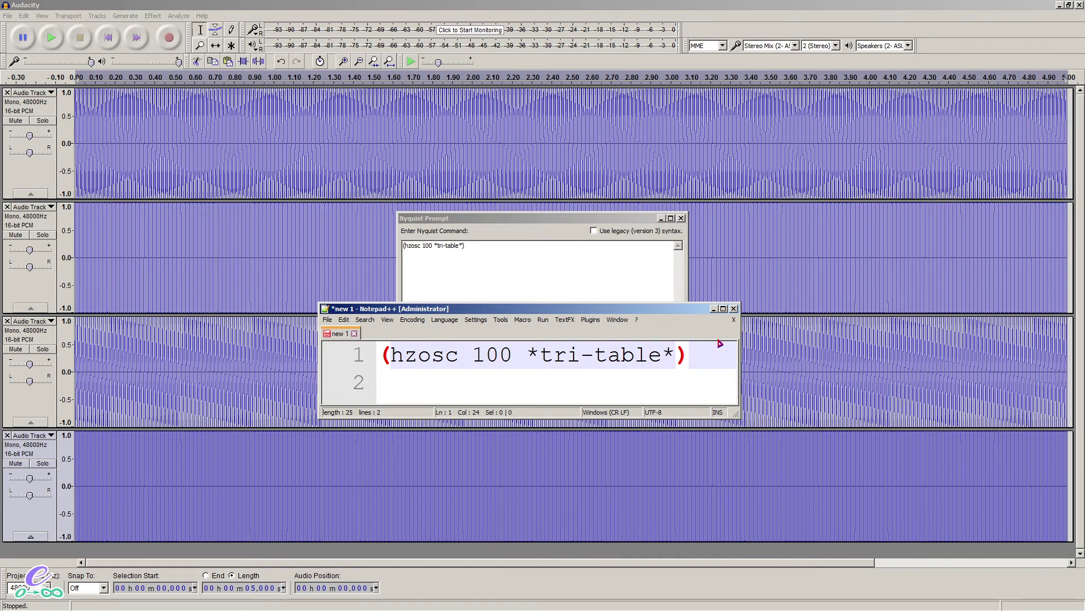
{"action": "left_click_drag", "start_coordinate": [708, 362], "coordinate": [371, 357]}
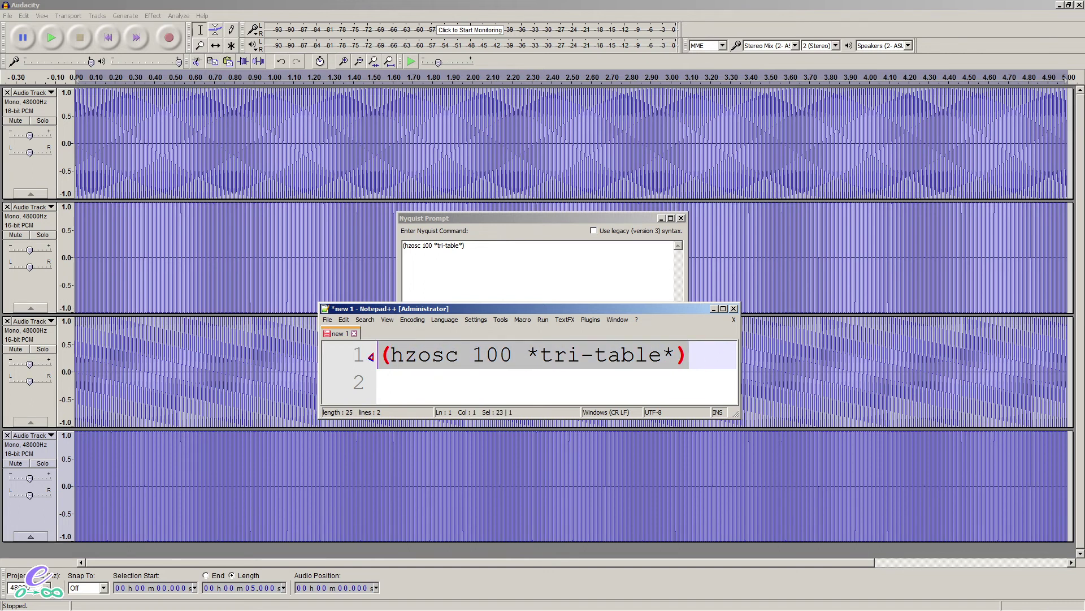
{"action": "left_click", "coordinate": [708, 356]}
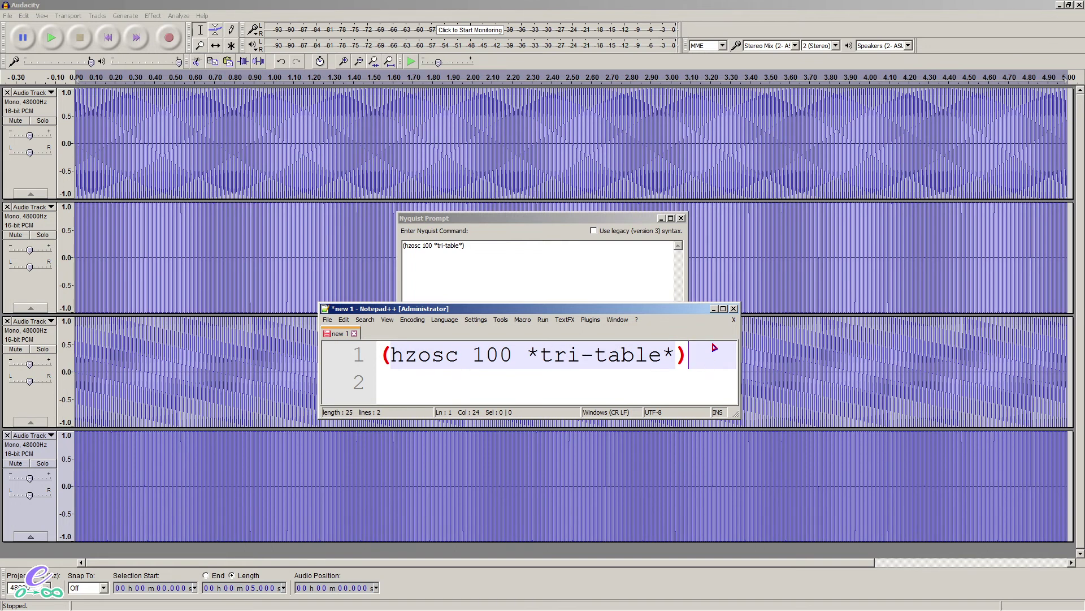
- Return to Audacity, apply the Nyquist command (hzosc 100 *tri-table*) to the fourth track and put the cursor back at its start
{"action": "left_click", "coordinate": [715, 309]}
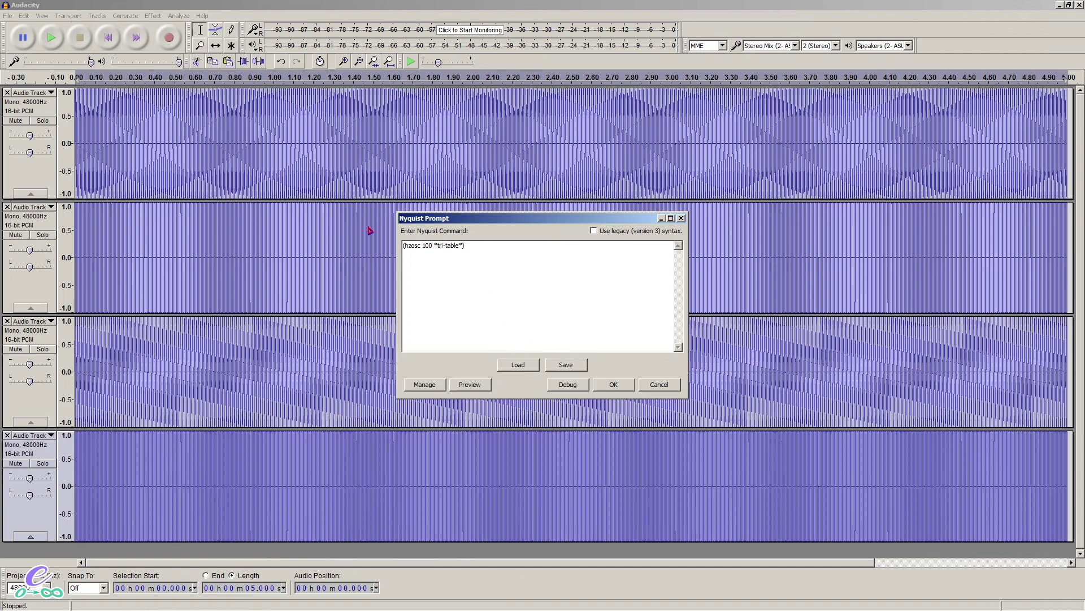
{"action": "left_click", "coordinate": [618, 389]}
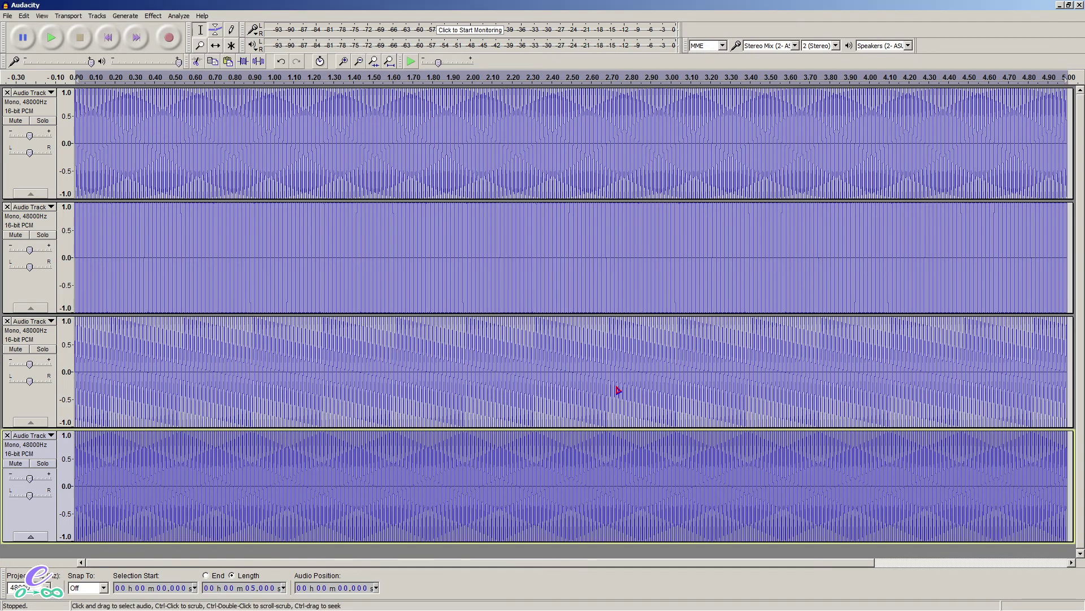
{"action": "left_click", "coordinate": [266, 480]}
{"action": "key", "text": "Home"}
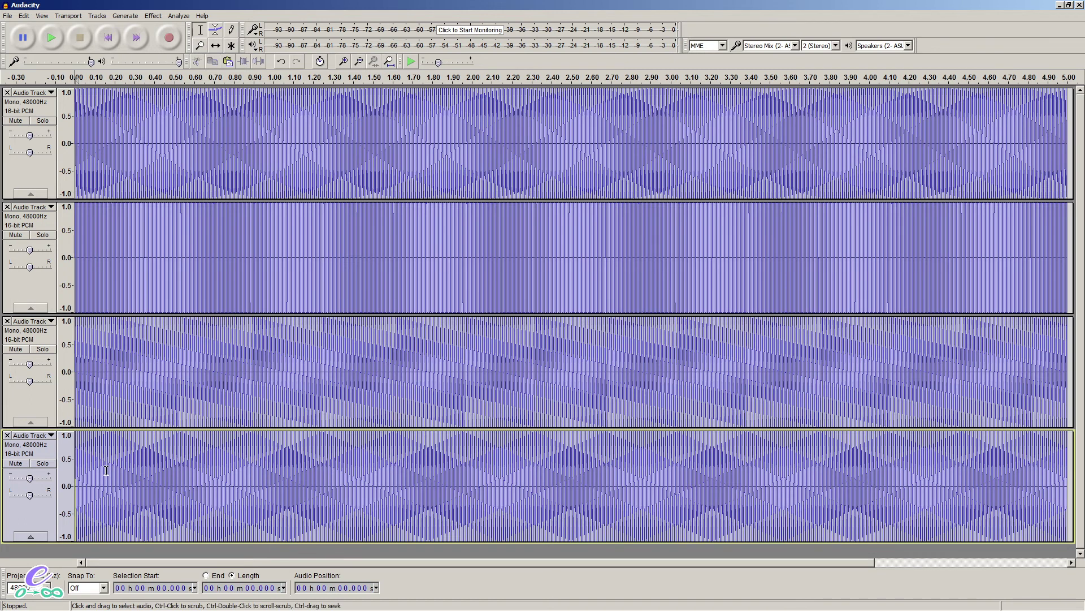
- Compare the triangle wave's cycles with the other three waveforms near 0.17 seconds, ending with the whole project fitted to the window
{"action": "scroll", "coordinate": [105, 470], "scroll_direction": "up", "scroll_amount": 2}
{"action": "scroll", "coordinate": [106, 470], "scroll_direction": "up", "scroll_amount": 4}
{"action": "scroll", "coordinate": [104, 468], "scroll_direction": "up", "scroll_amount": 1}
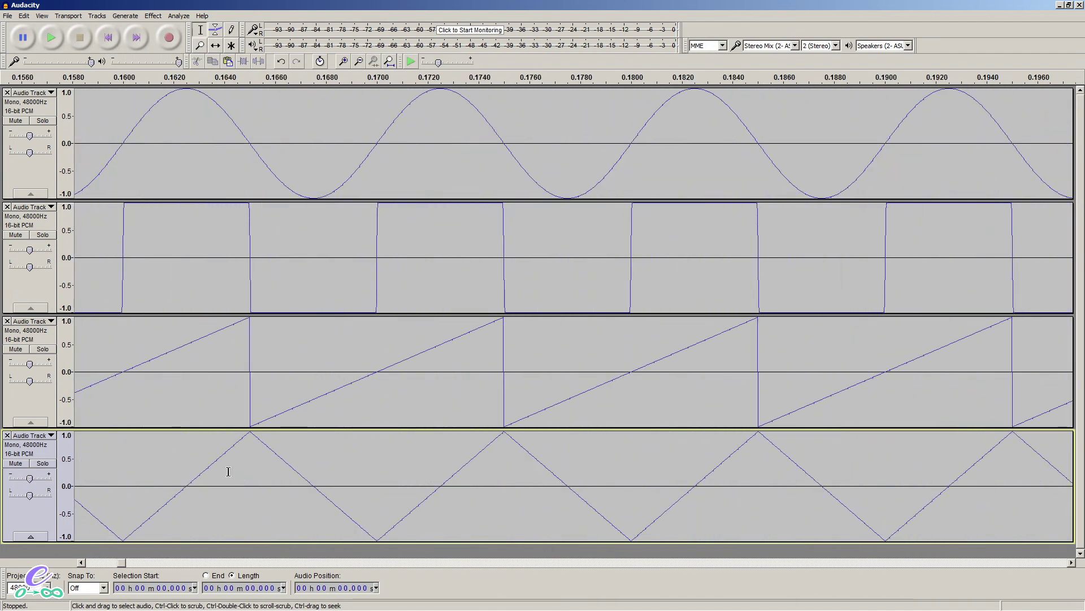
{"action": "left_click_drag", "start_coordinate": [259, 477], "coordinate": [416, 481]}
{"action": "left_click", "coordinate": [598, 486], "text": "shift"}
{"action": "left_click", "coordinate": [460, 486]}
{"action": "left_click_drag", "start_coordinate": [187, 489], "coordinate": [469, 490]}
{"action": "left_click", "coordinate": [531, 489]}
{"action": "left_click", "coordinate": [264, 501]}
{"action": "left_click", "coordinate": [236, 480]}
{"action": "left_click_drag", "start_coordinate": [231, 362], "coordinate": [532, 478]}
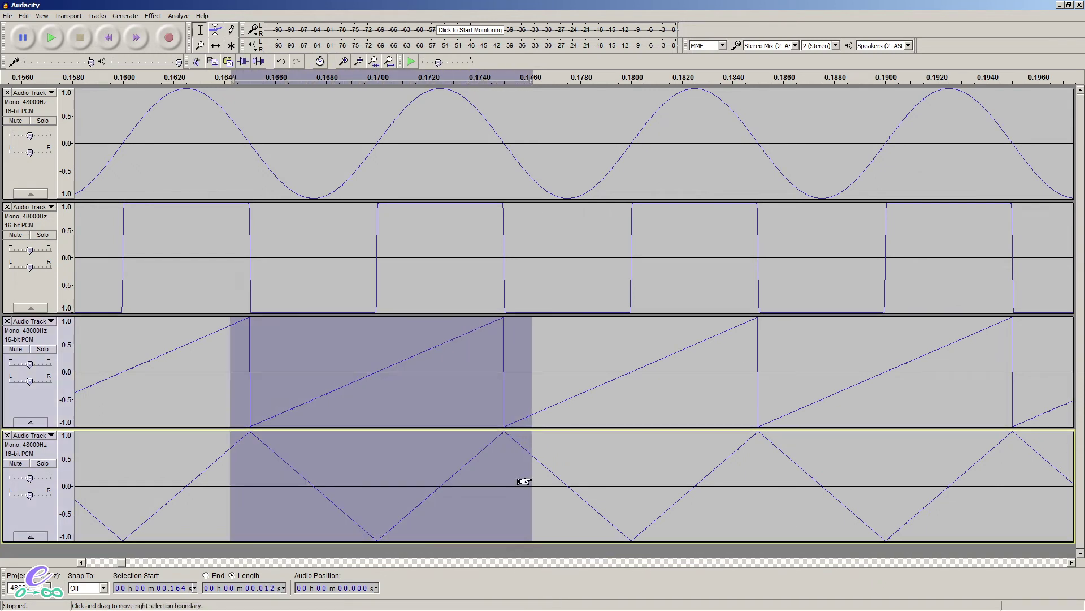
{"action": "left_click", "coordinate": [463, 512]}
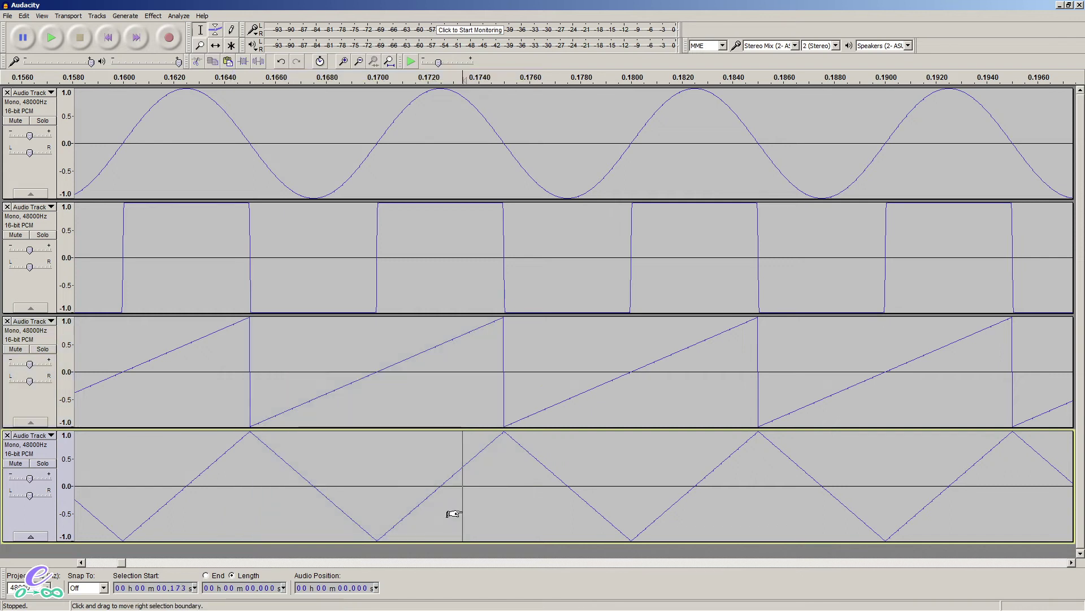
{"action": "key", "text": "ctrl+f"}
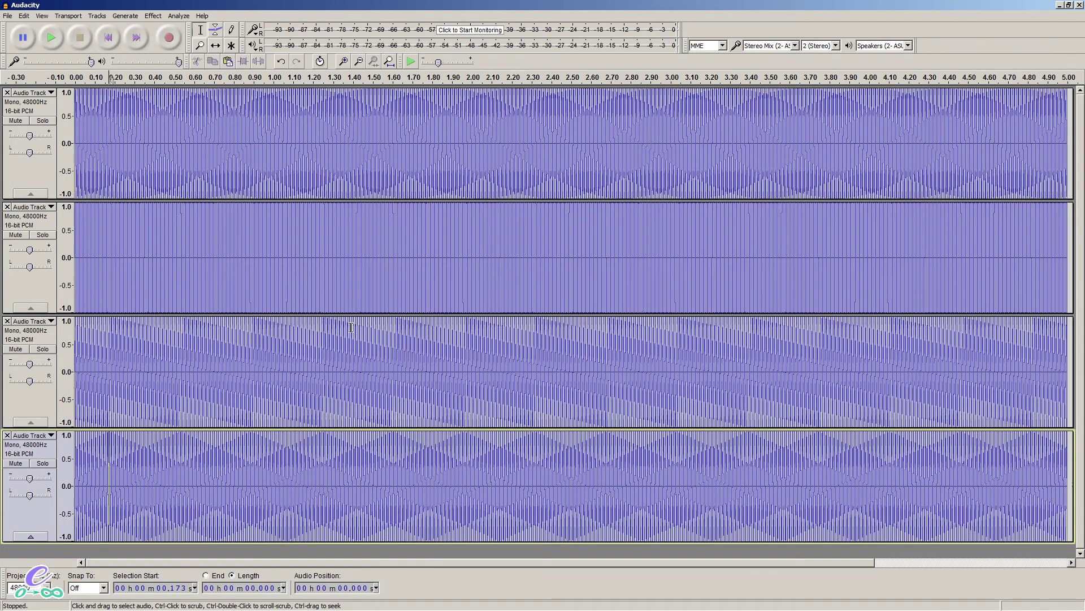
{"action": "left_click", "coordinate": [150, 135]}
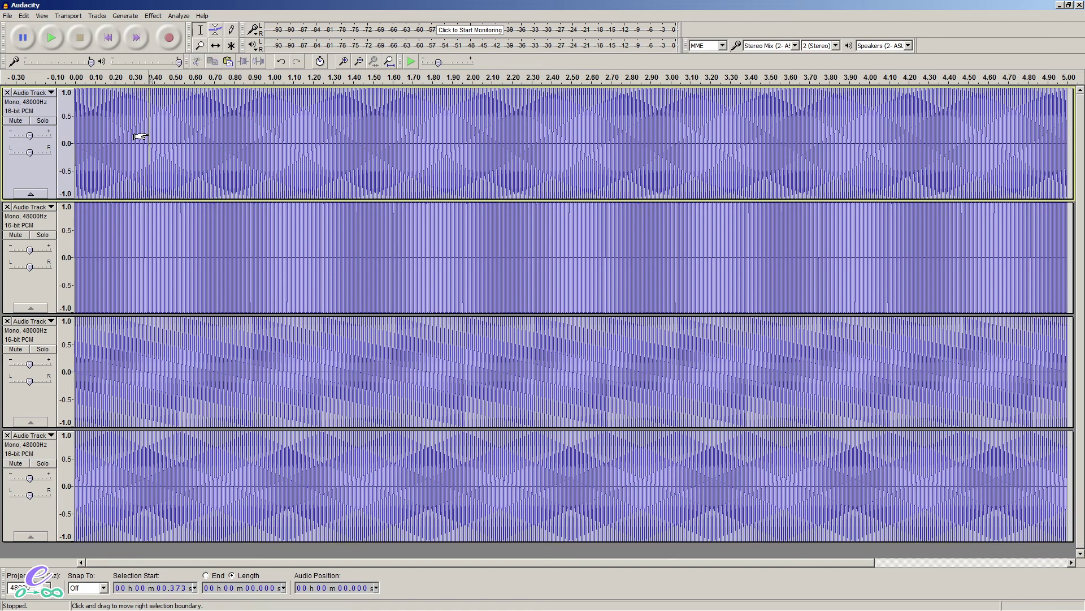
- Plot the frequency spectrum of the entire sine wave track and enlarge the Frequency Analysis window to full screen
{"action": "scroll", "coordinate": [139, 137], "scroll_direction": "up", "scroll_amount": 6, "text": "ctrl"}
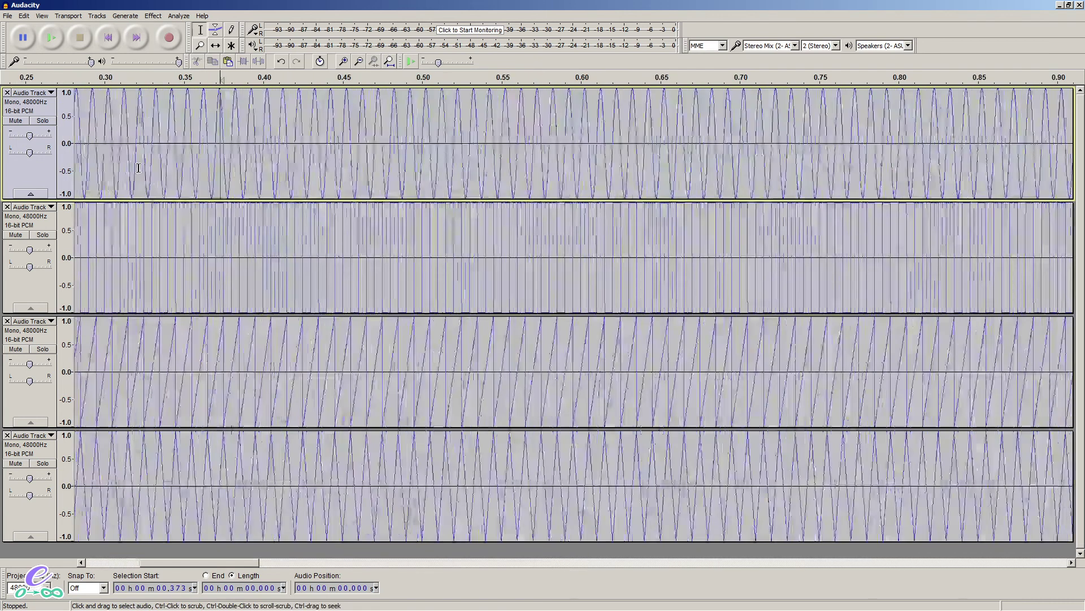
{"action": "left_click_drag", "start_coordinate": [156, 563], "coordinate": [93, 563]}
{"action": "left_click", "coordinate": [170, 146]}
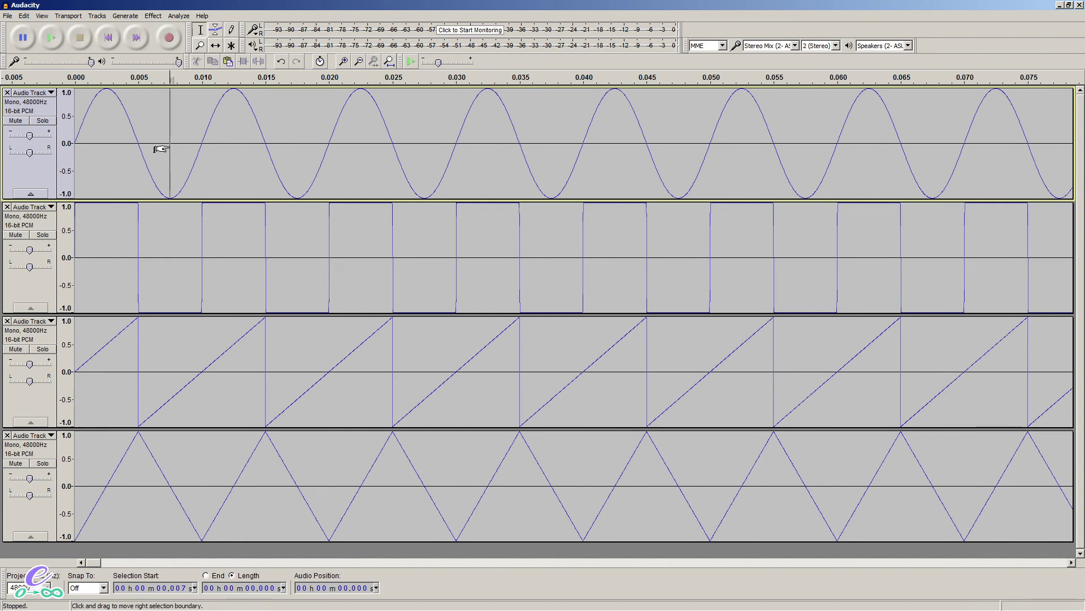
{"action": "key", "text": "ctrl+1"}
{"action": "left_click_drag", "start_coordinate": [93, 563], "coordinate": [84, 571]}
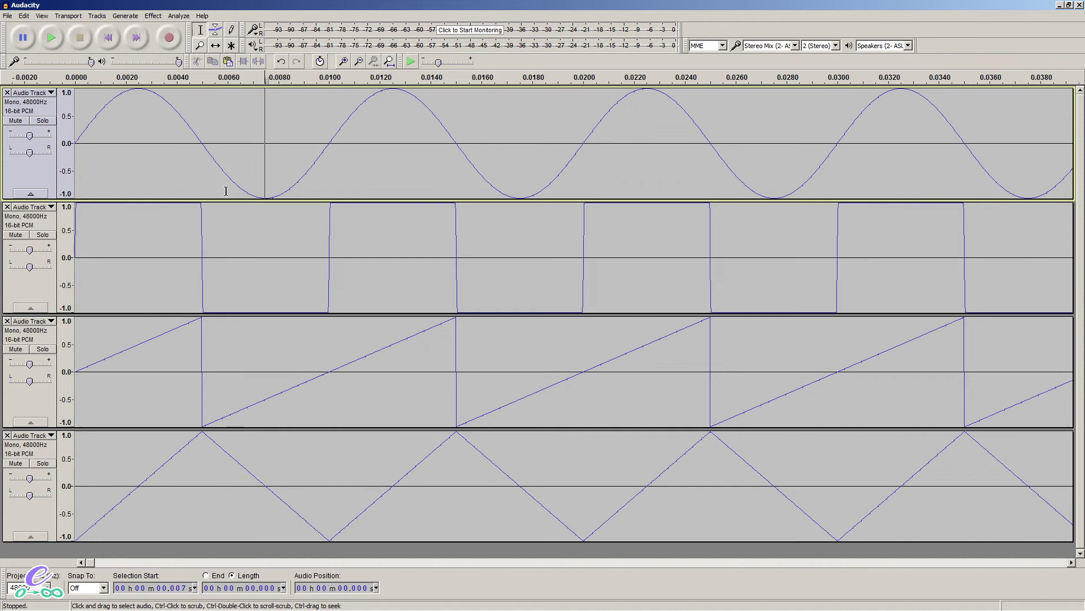
{"action": "double_click", "coordinate": [286, 113]}
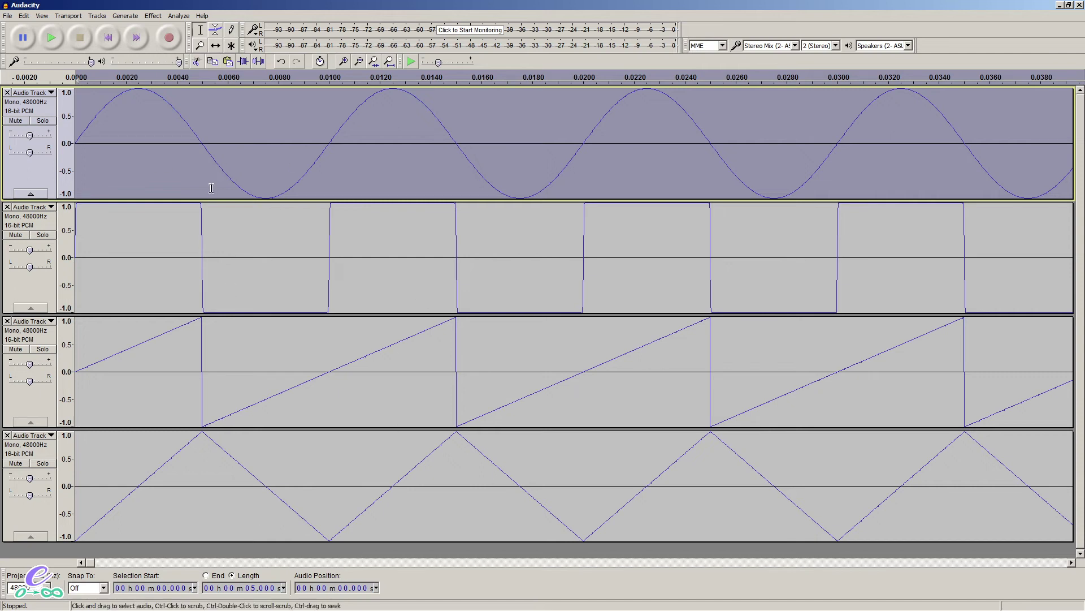
{"action": "left_click", "coordinate": [180, 16]}
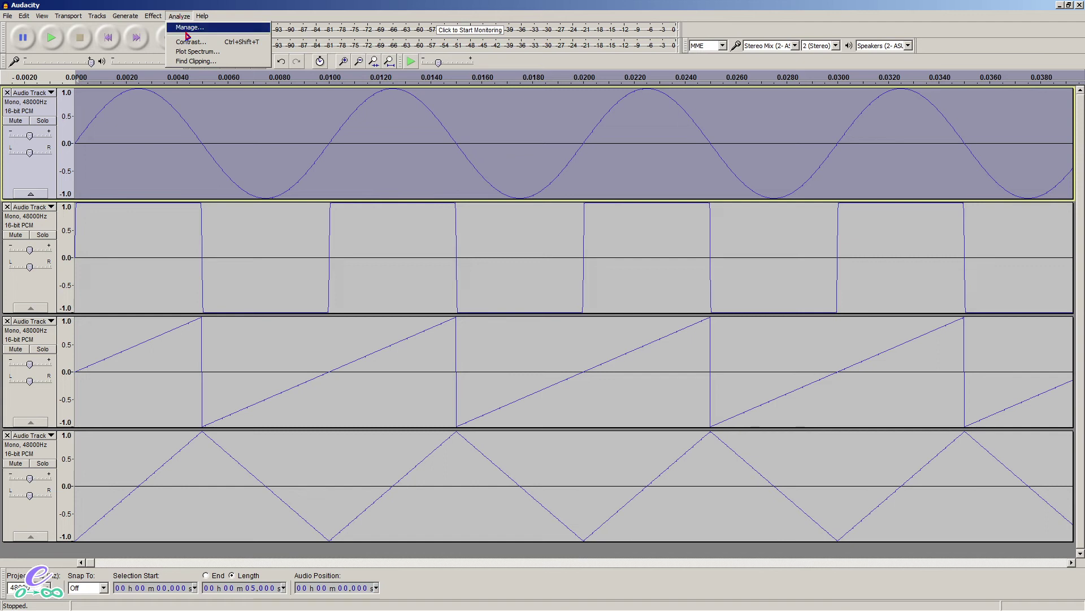
{"action": "left_click", "coordinate": [190, 52]}
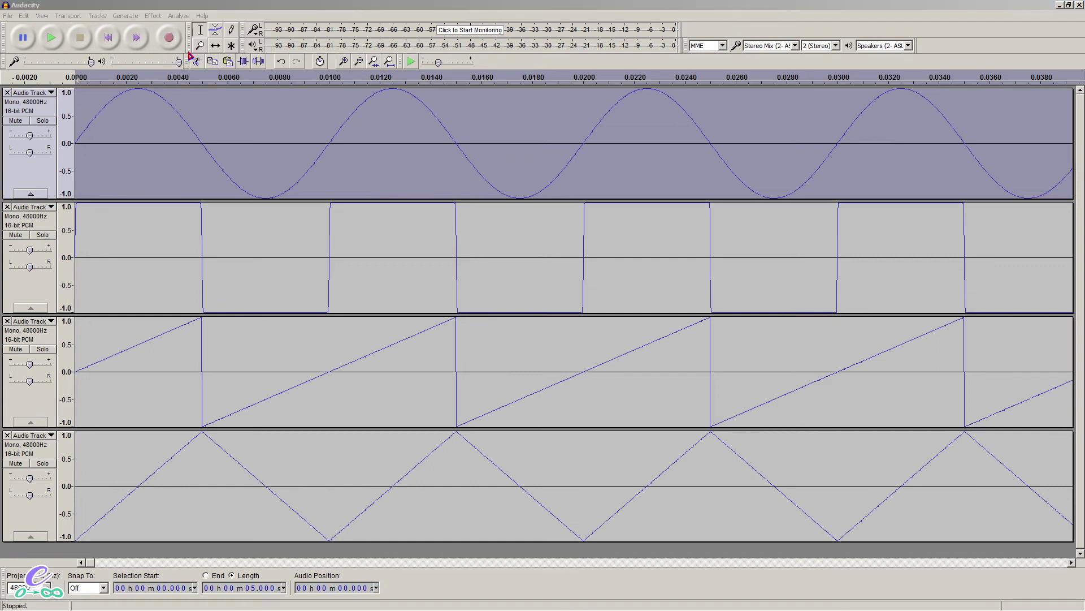
{"action": "left_click_drag", "start_coordinate": [341, 216], "coordinate": [521, 156]}
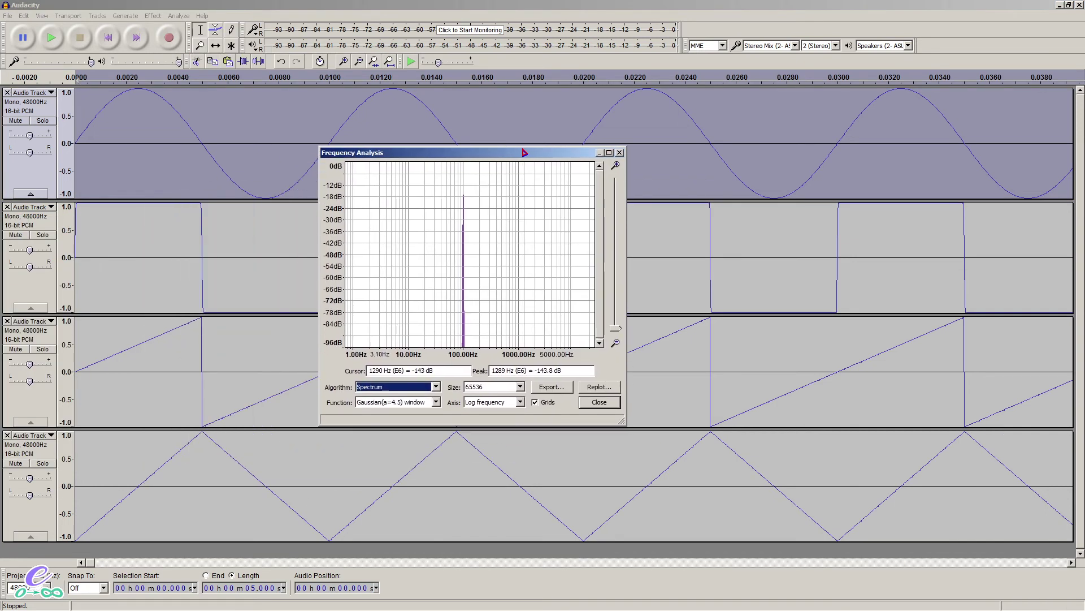
{"action": "double_click", "coordinate": [520, 156]}
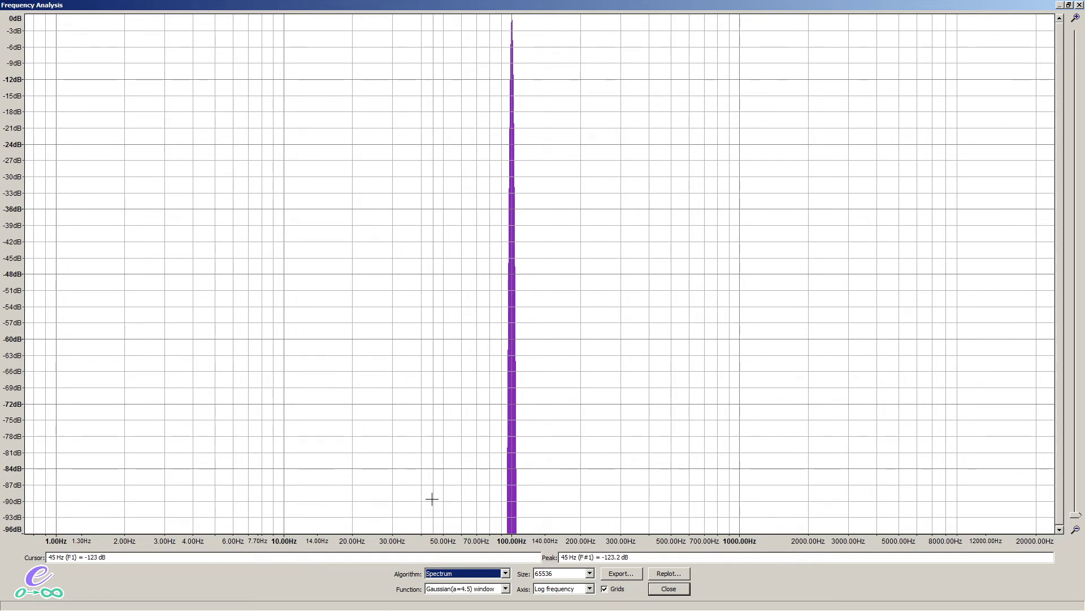
- Review the available analysis algorithms and window functions, keeping Spectrum and Gaussian(a=4.5) window selected
{"action": "left_click", "coordinate": [459, 579]}
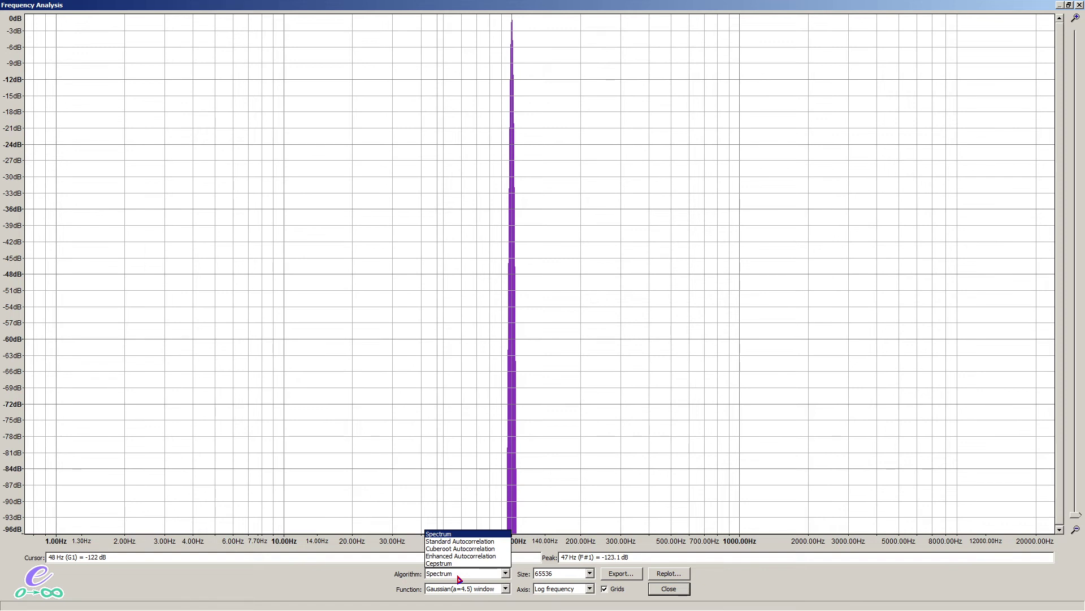
{"action": "left_click", "coordinate": [460, 579]}
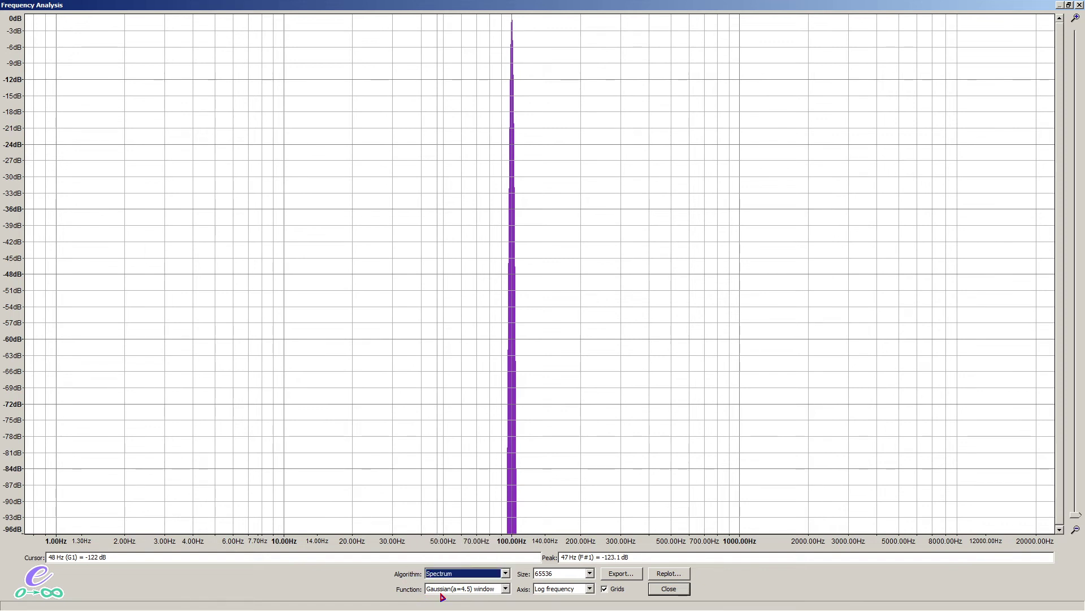
{"action": "left_click", "coordinate": [444, 589]}
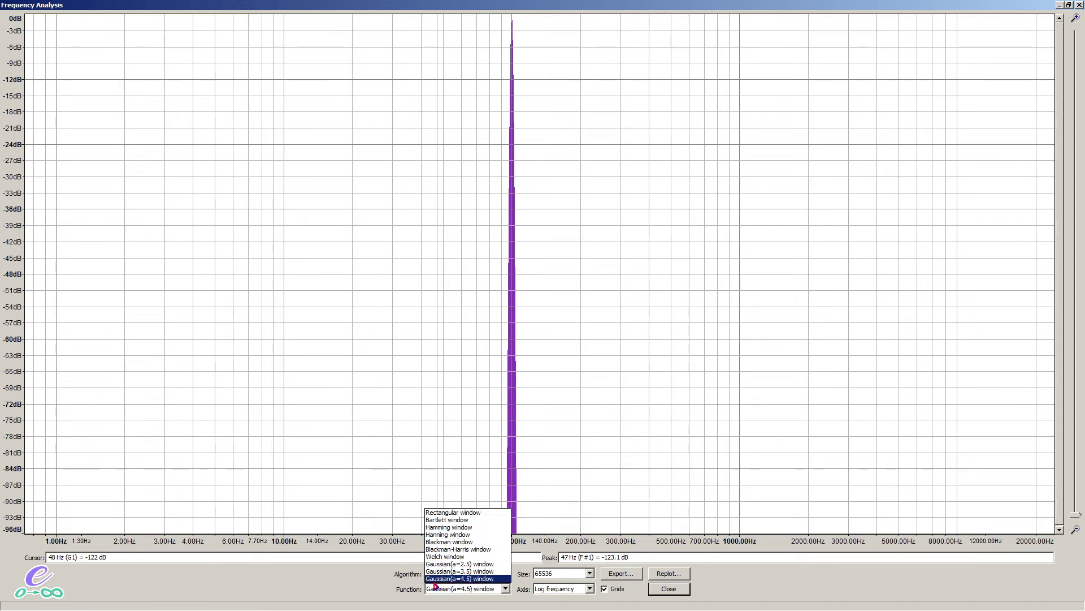
{"action": "left_click", "coordinate": [468, 580]}
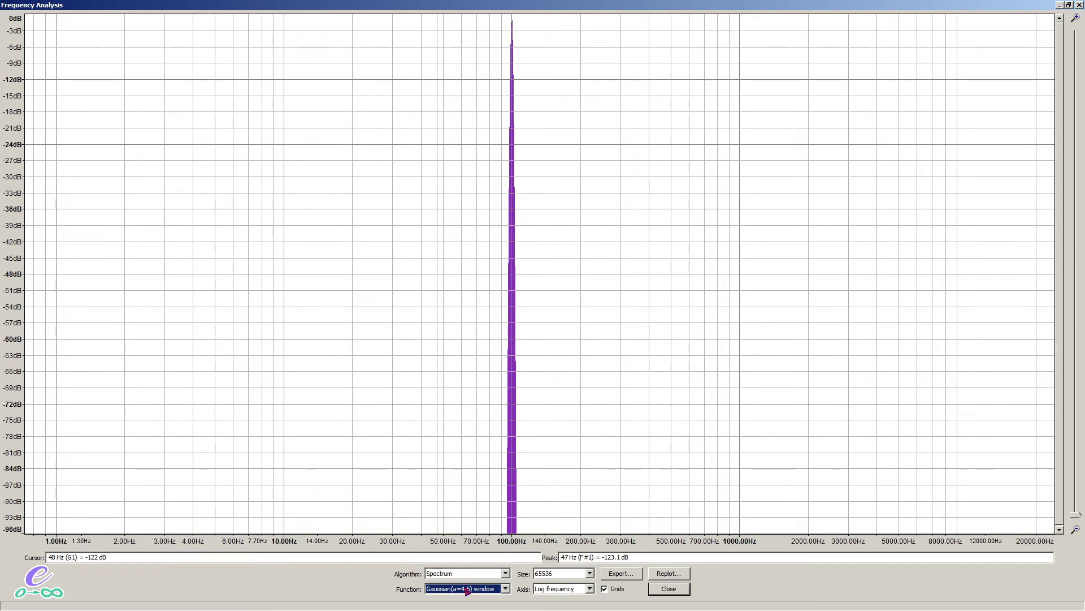
- Replot the sine spectrum with the Rectangular window for comparison and switch back to the Gaussian(a=4.5) window
{"action": "left_click", "coordinate": [467, 591]}
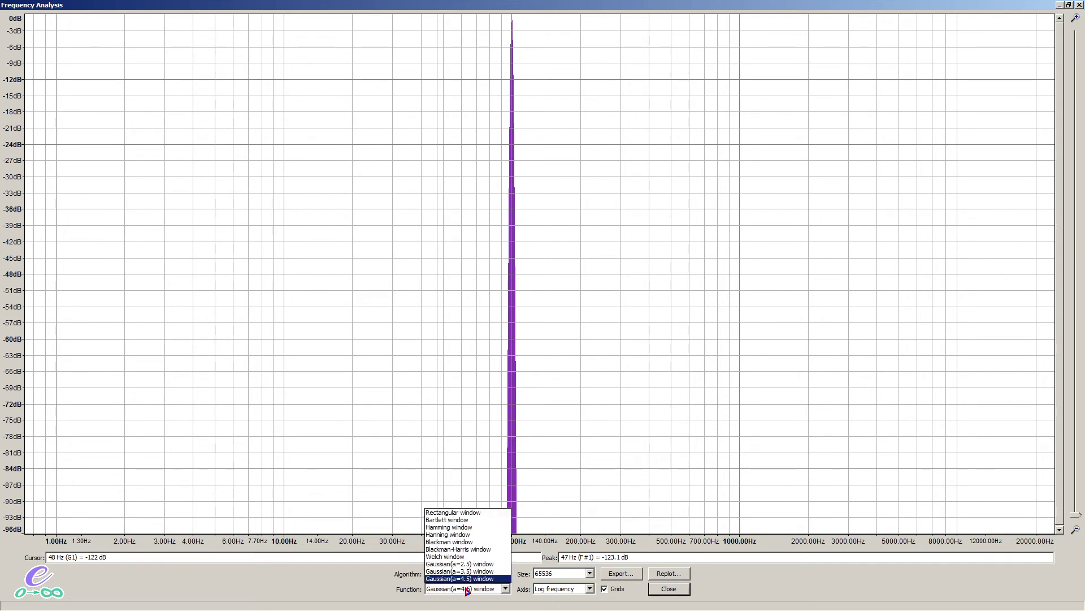
{"action": "left_click", "coordinate": [461, 513]}
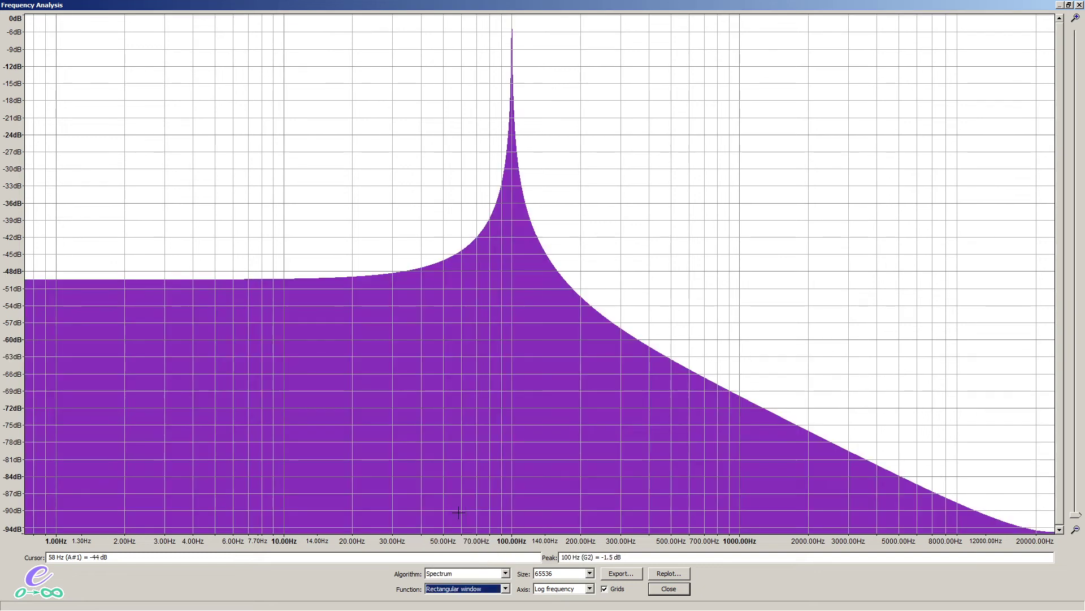
{"action": "left_click", "coordinate": [458, 590]}
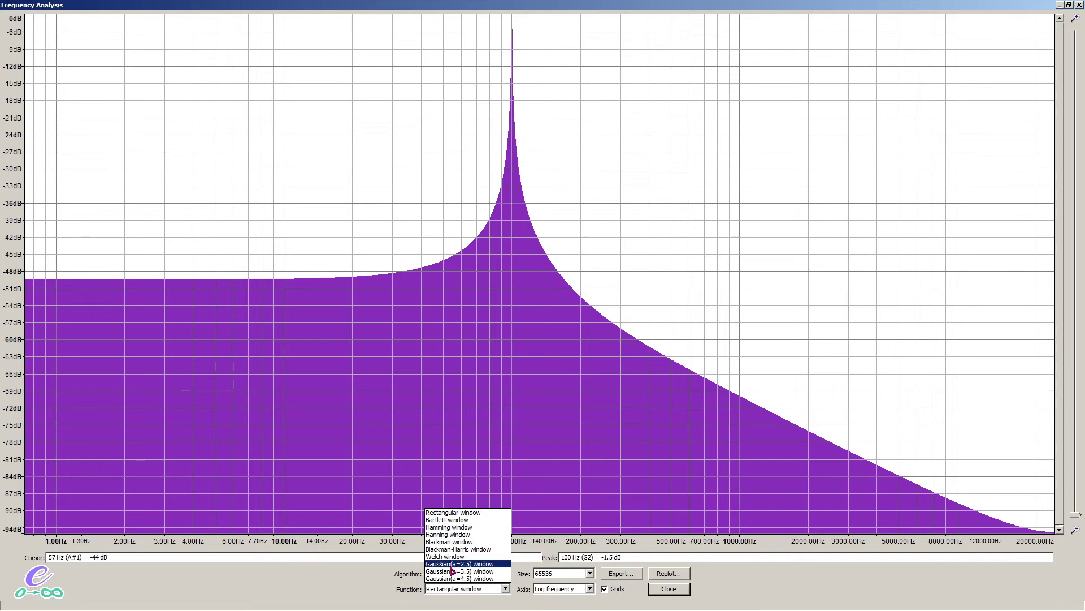
{"action": "left_click", "coordinate": [449, 579]}
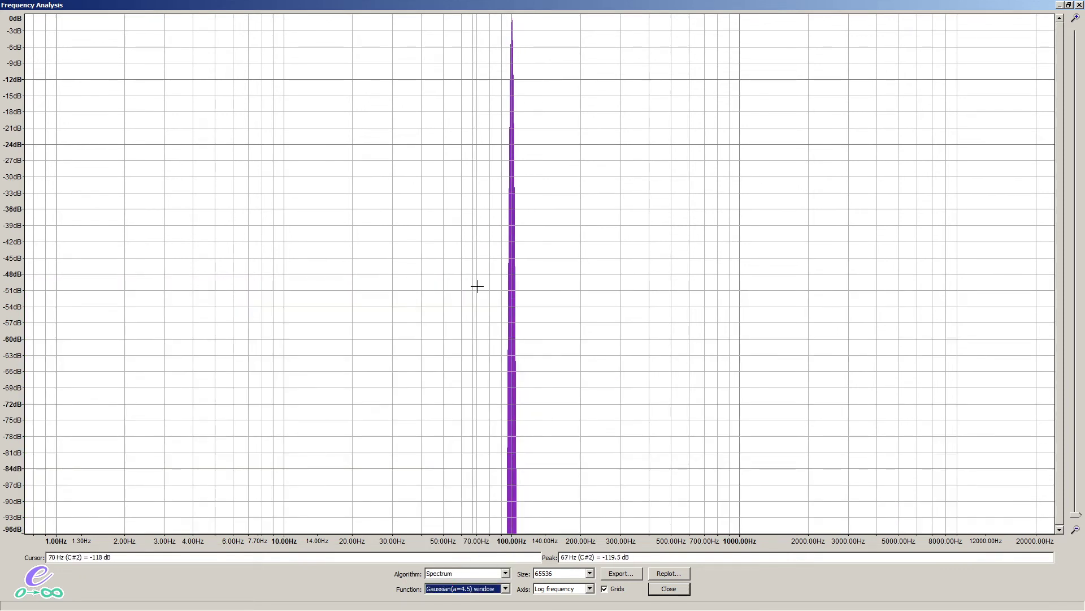
{"action": "left_click", "coordinate": [469, 589]}
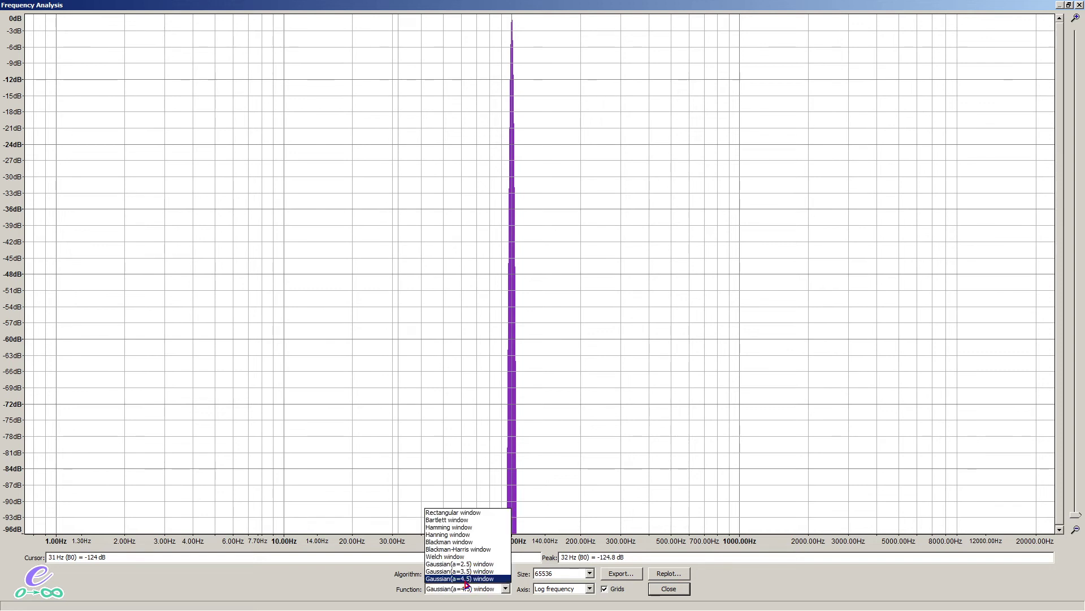
{"action": "left_click", "coordinate": [469, 591]}
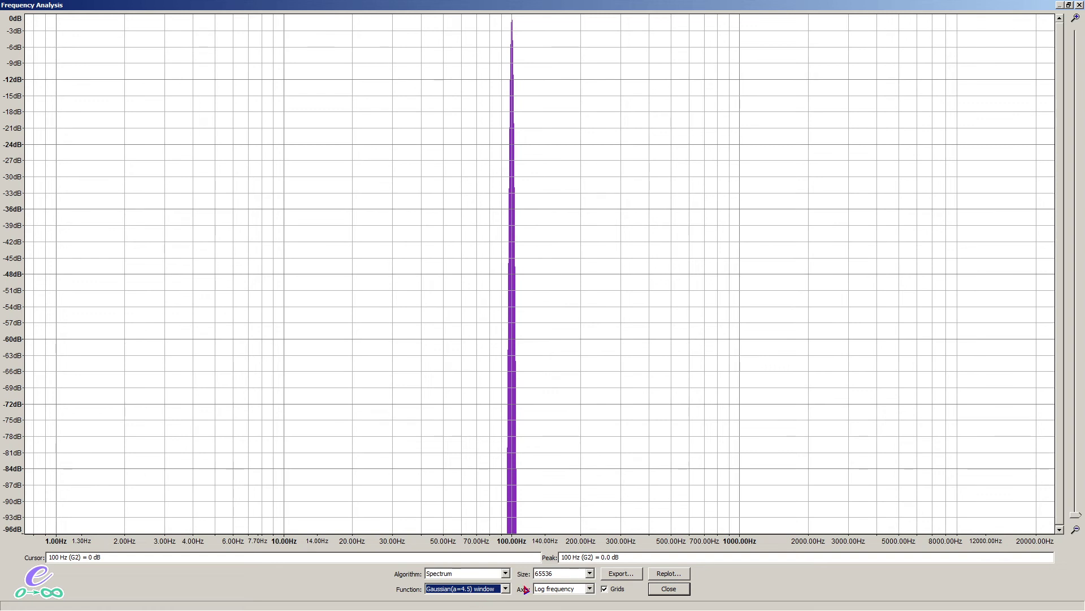
- Compare the sine spectrum at sizes 128, 1024 and 4096, returning the size to 65536
{"action": "left_click", "coordinate": [559, 574]}
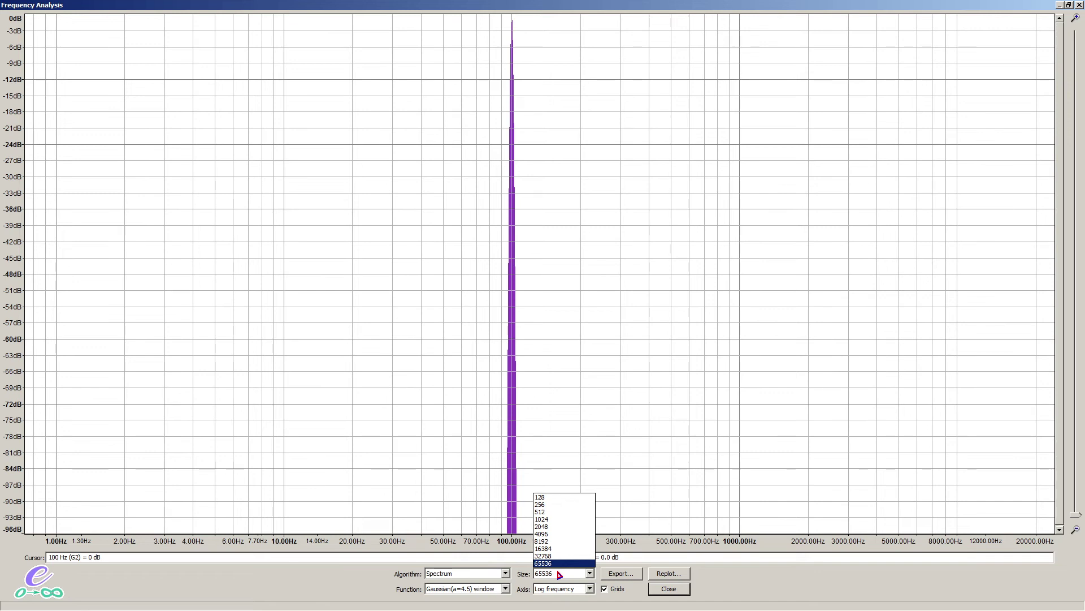
{"action": "left_click", "coordinate": [559, 574]}
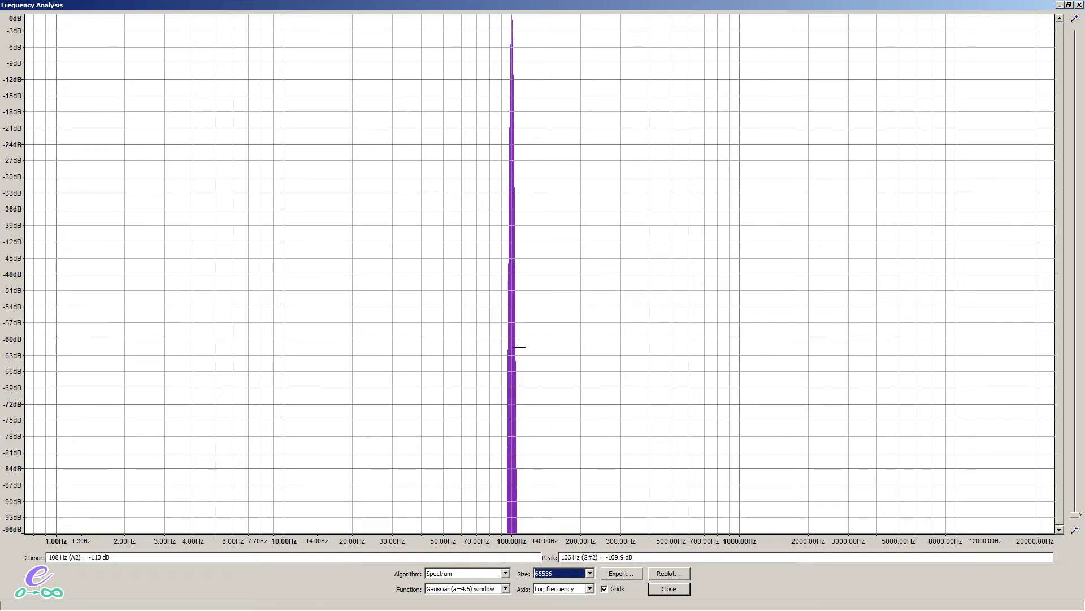
{"action": "left_click", "coordinate": [558, 577]}
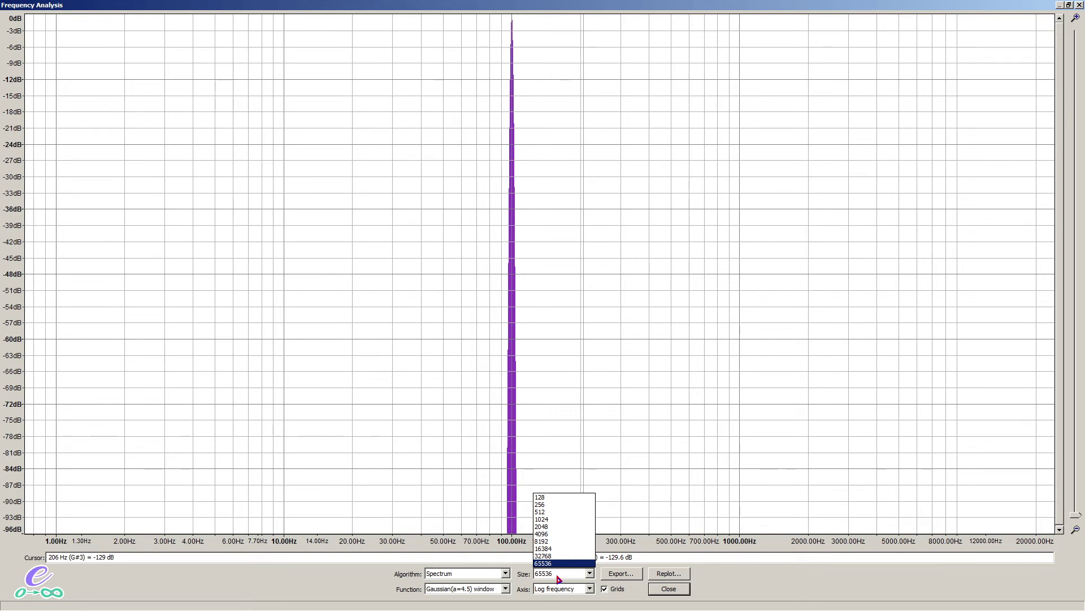
{"action": "left_click", "coordinate": [555, 497]}
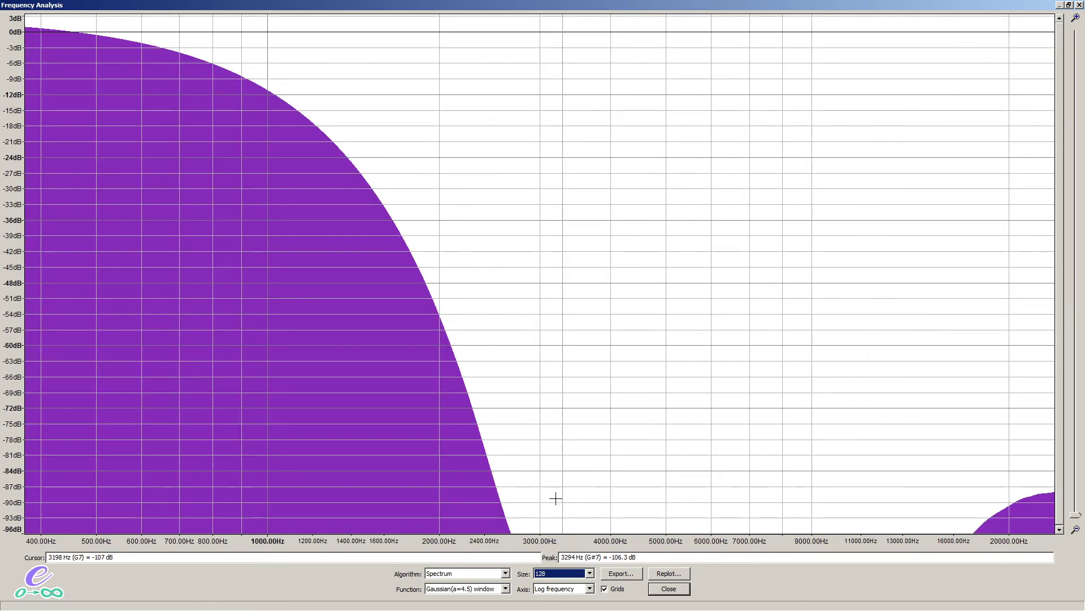
{"action": "left_click", "coordinate": [558, 573]}
{"action": "left_click", "coordinate": [547, 520]}
{"action": "left_click", "coordinate": [557, 573]}
{"action": "left_click", "coordinate": [558, 537]}
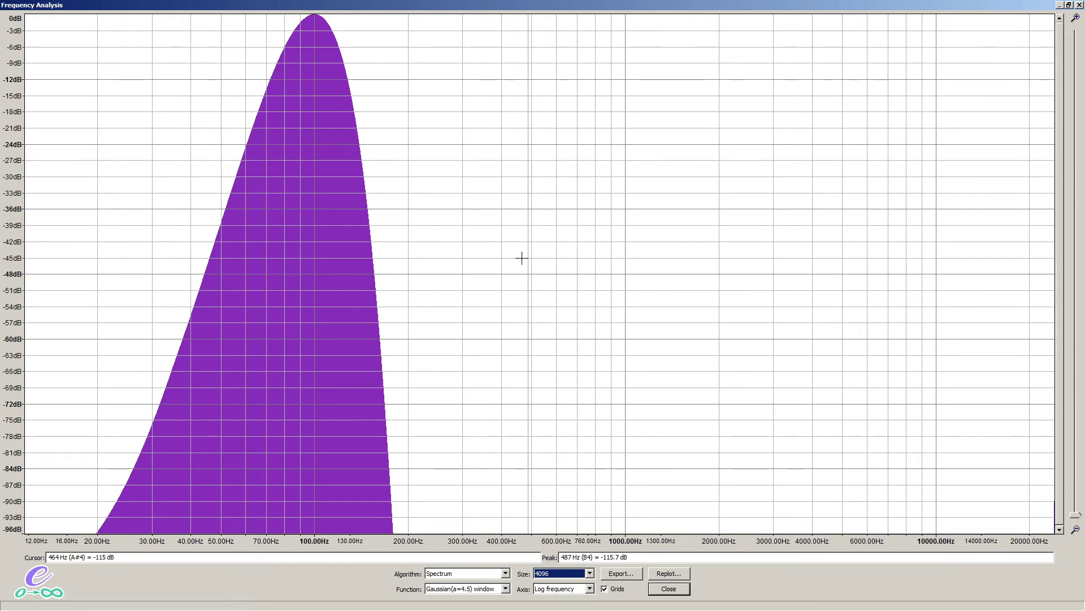
{"action": "left_click", "coordinate": [547, 574]}
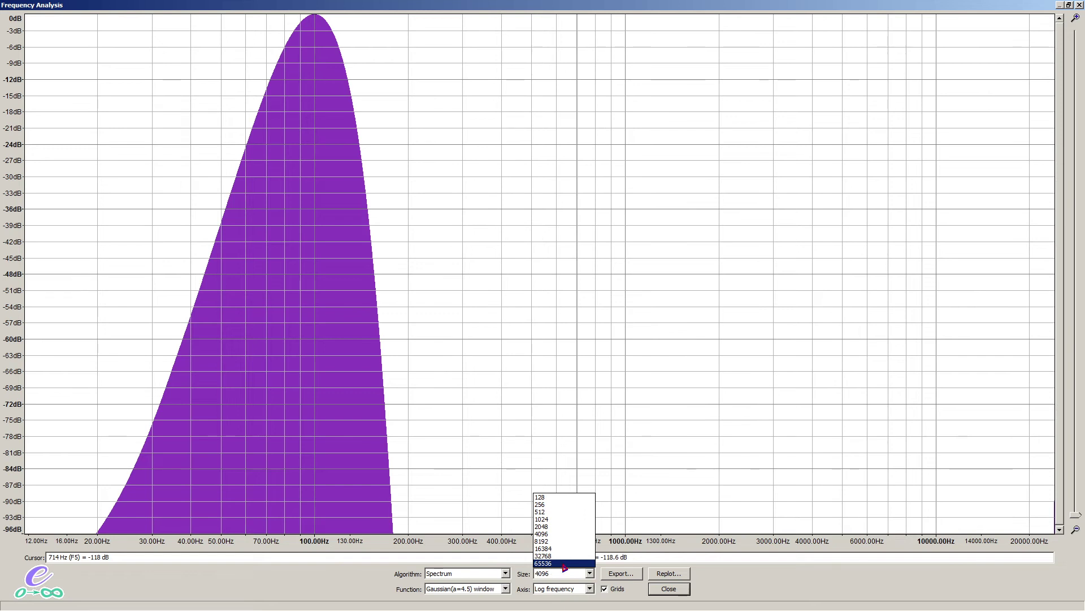
{"action": "left_click", "coordinate": [564, 564]}
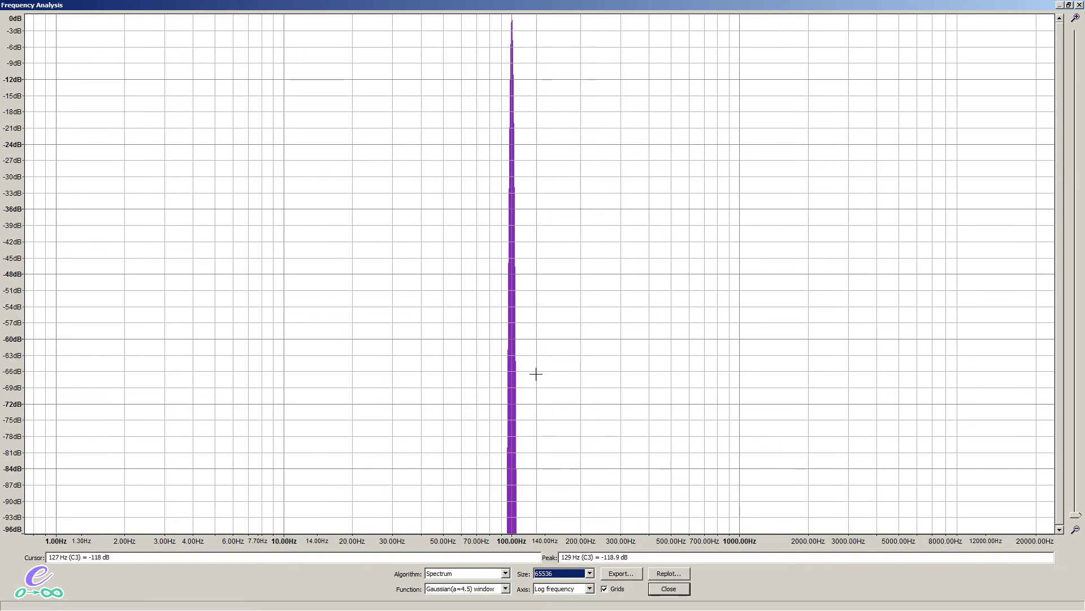
- View the sine spectrum with a linear frequency axis, restore Log frequency and close Frequency Analysis
{"action": "left_click", "coordinate": [558, 590]}
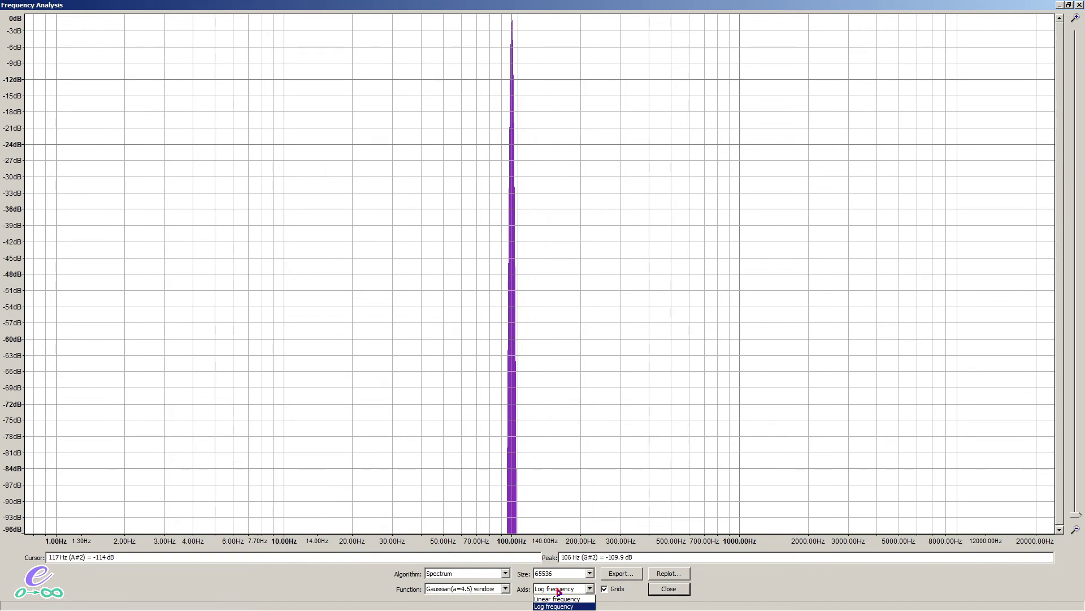
{"action": "left_click", "coordinate": [527, 592]}
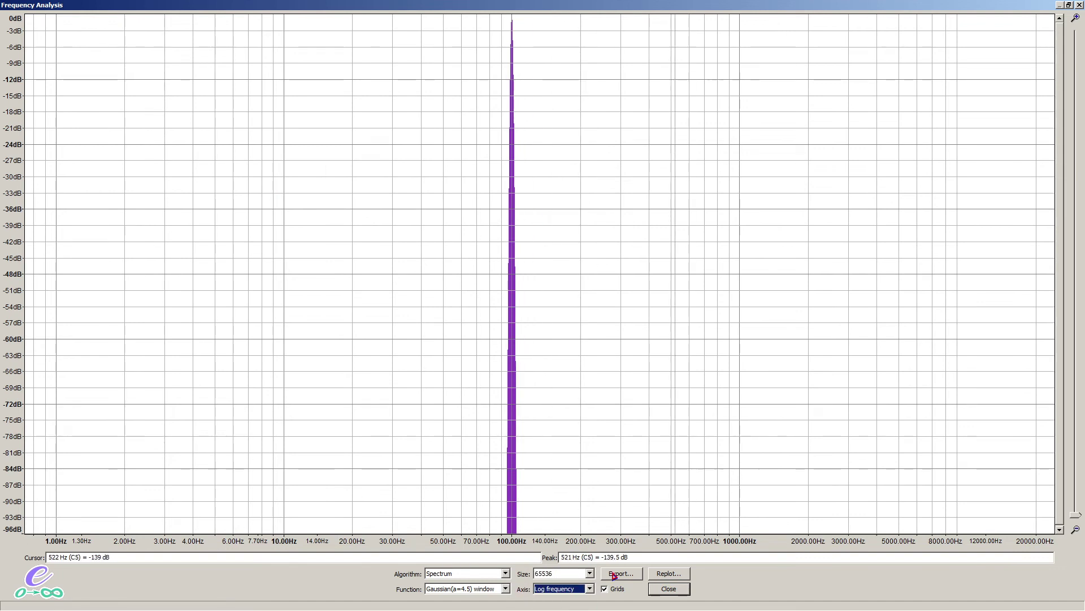
{"action": "left_click", "coordinate": [552, 590]}
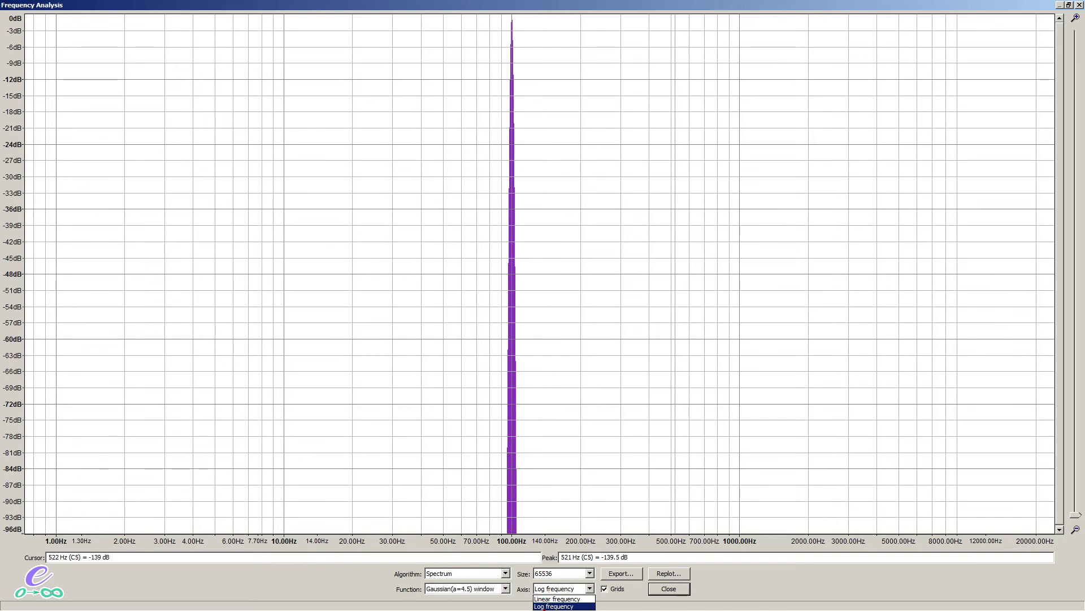
{"action": "left_click", "coordinate": [557, 598]}
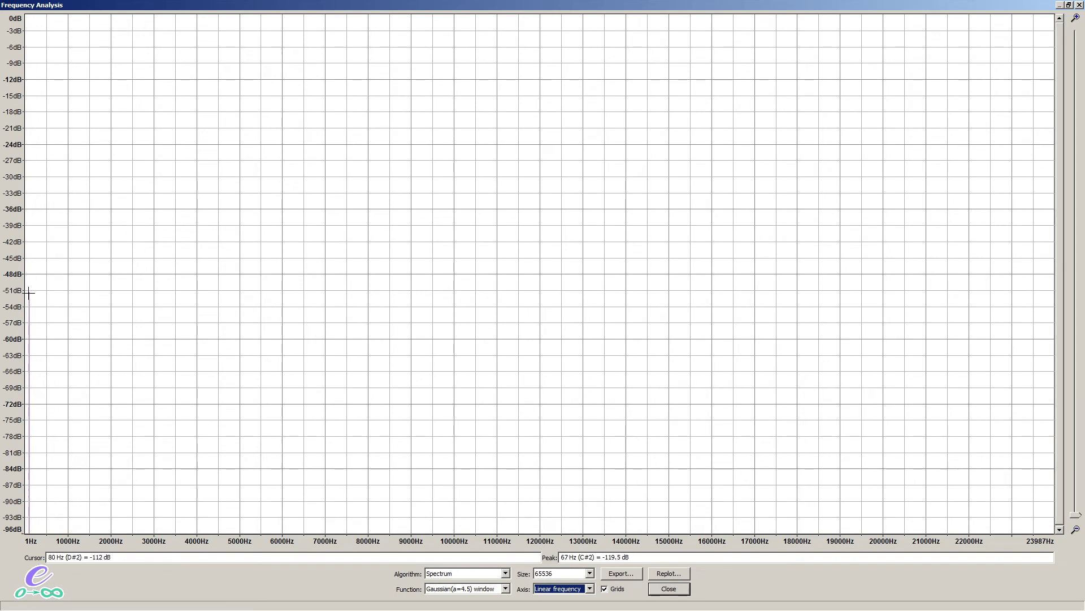
{"action": "left_click", "coordinate": [548, 589]}
{"action": "left_click", "coordinate": [551, 607]}
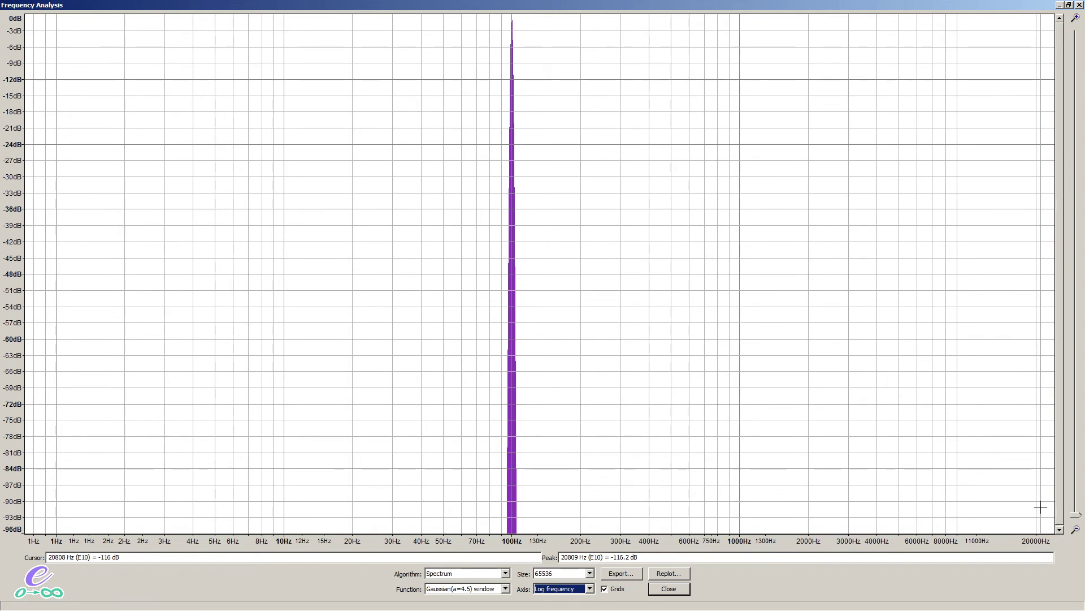
{"action": "left_click", "coordinate": [669, 588]}
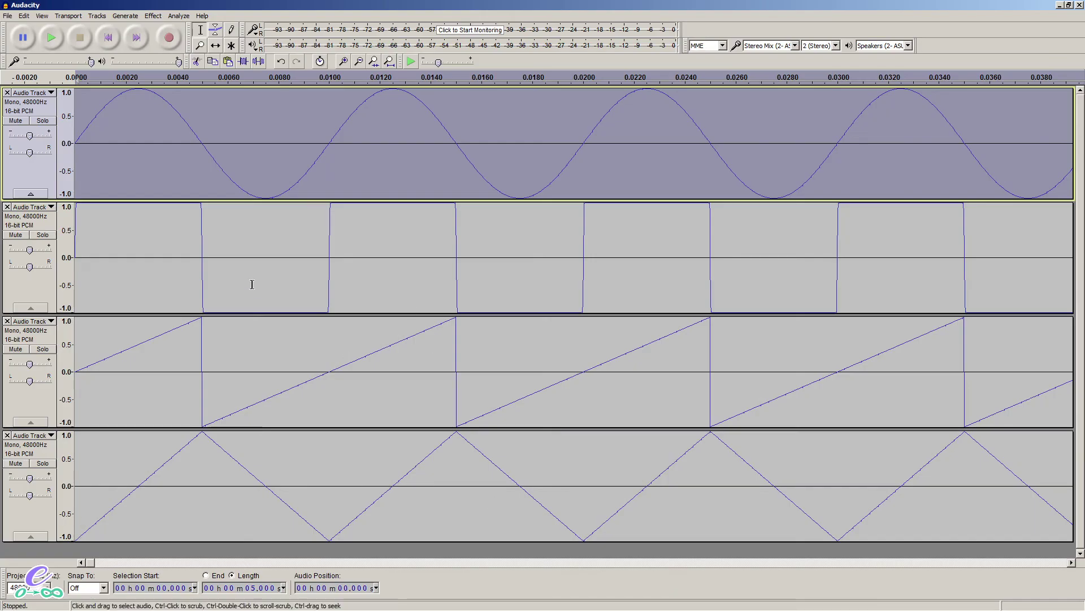
- Compare the first cycle of the sine, square, sawtooth and triangle waves by placing the cursor on each track
{"action": "left_click", "coordinate": [244, 282]}
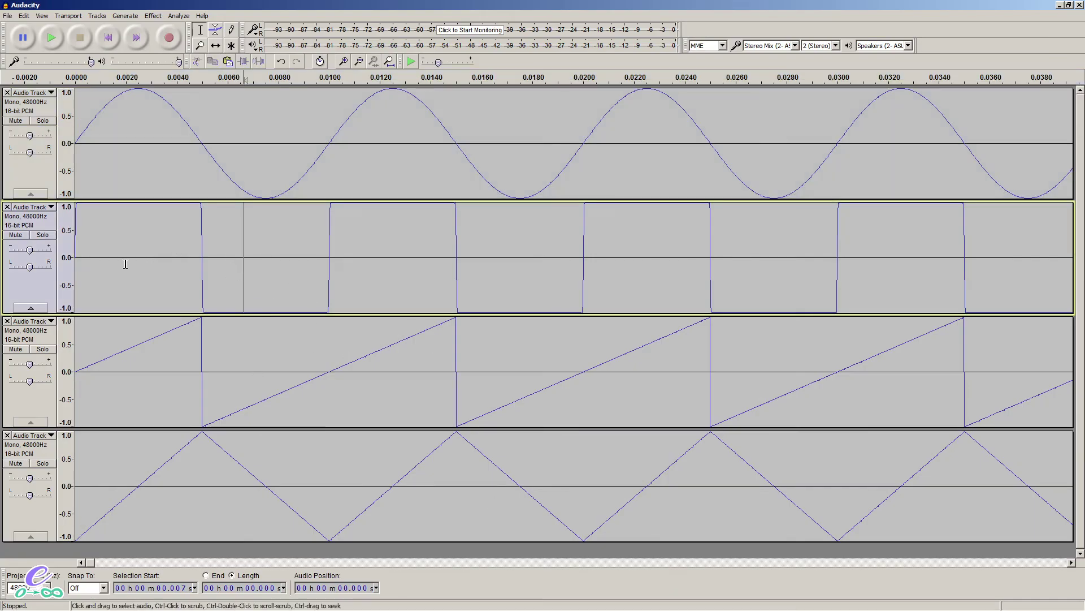
{"action": "left_click", "coordinate": [305, 263]}
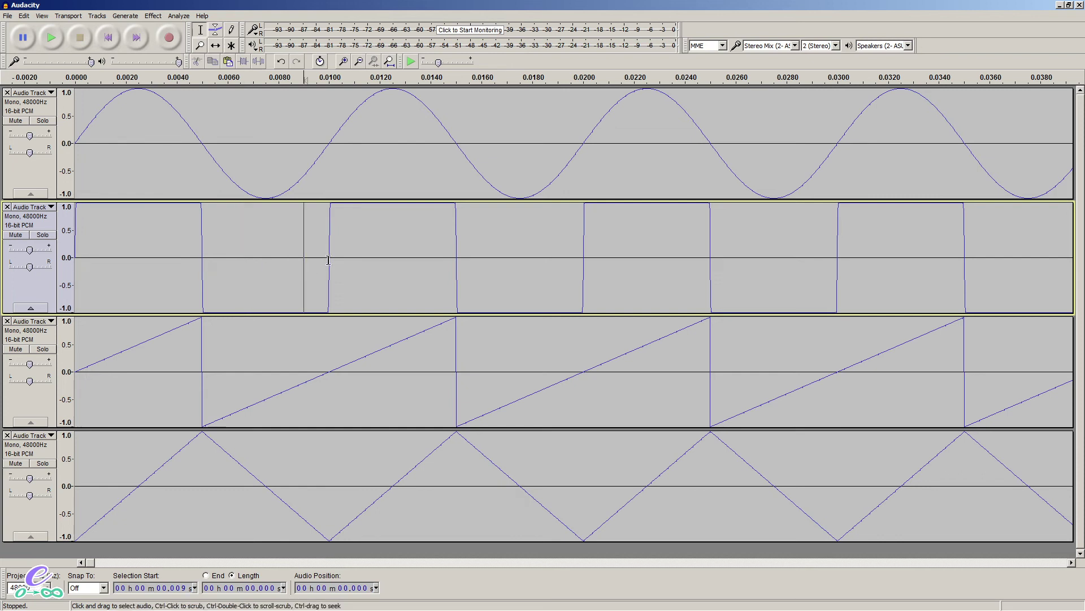
{"action": "left_click", "coordinate": [178, 145]}
{"action": "left_click", "coordinate": [165, 240]}
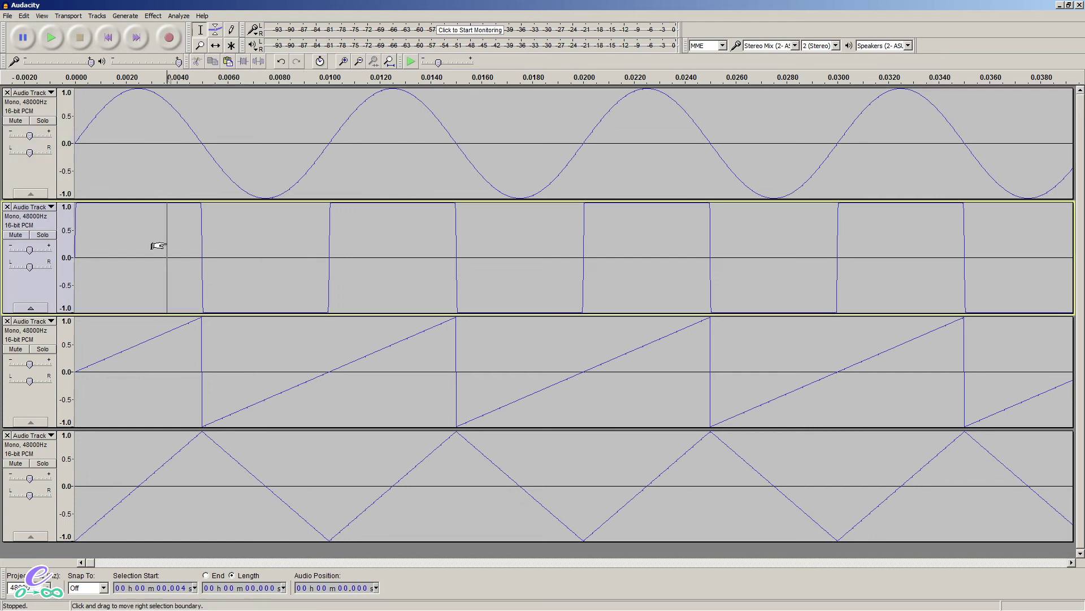
{"action": "left_click", "coordinate": [147, 340]}
{"action": "left_click", "coordinate": [154, 465]}
{"action": "left_click", "coordinate": [153, 339]}
{"action": "left_click", "coordinate": [153, 249]}
{"action": "left_click", "coordinate": [153, 163]}
{"action": "left_click", "coordinate": [143, 267]}
{"action": "left_click", "coordinate": [150, 367]}
{"action": "left_click", "coordinate": [157, 493]}
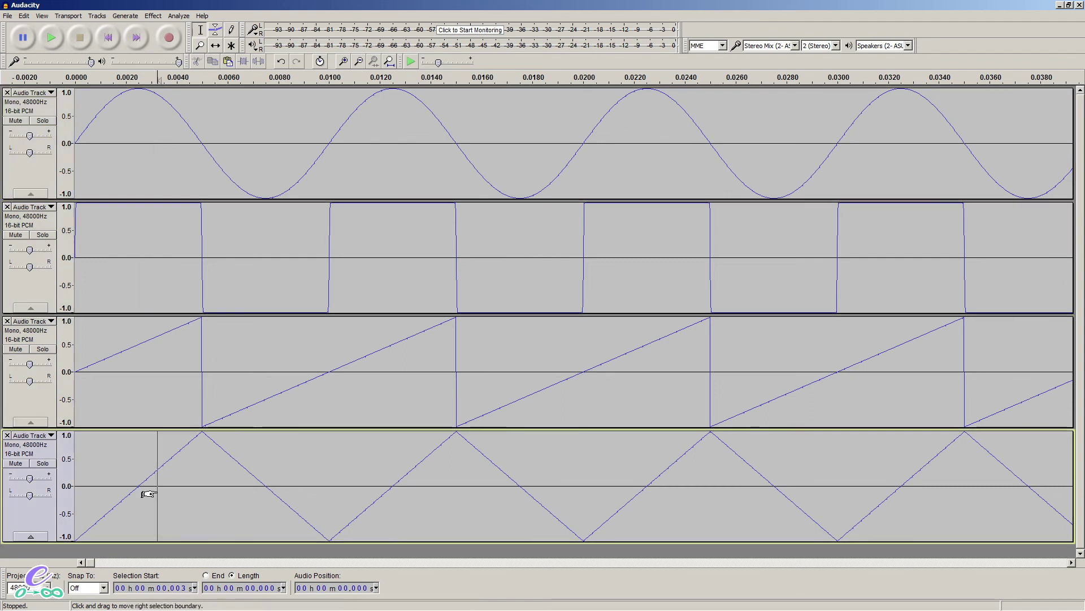
- Plot the frequency spectrum of the entire square wave track with the size set to 8192
{"action": "double_click", "coordinate": [231, 247]}
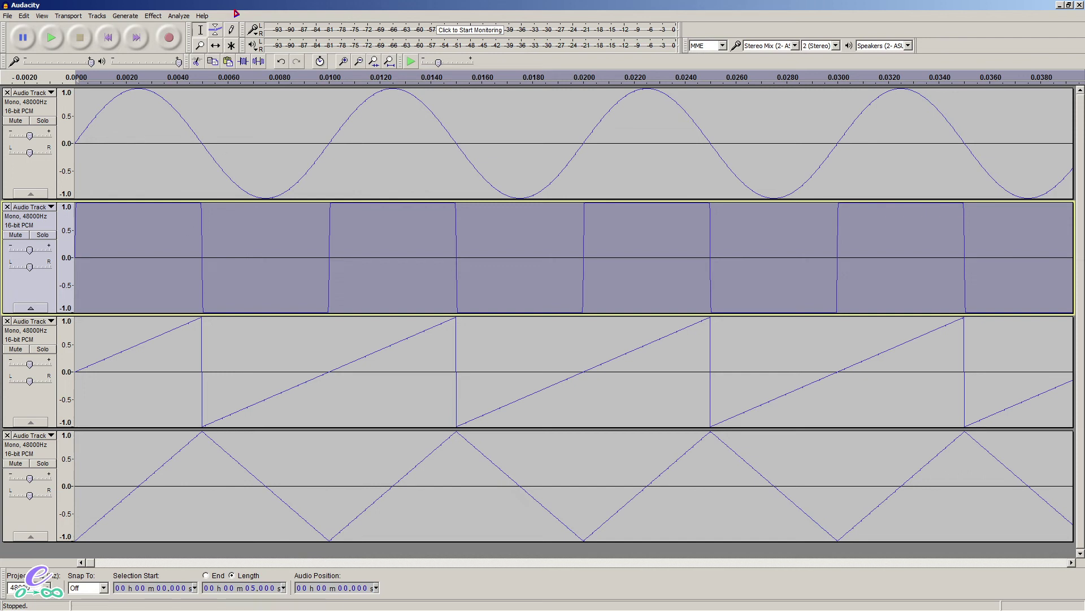
{"action": "left_click", "coordinate": [179, 16]}
{"action": "left_click", "coordinate": [193, 40]}
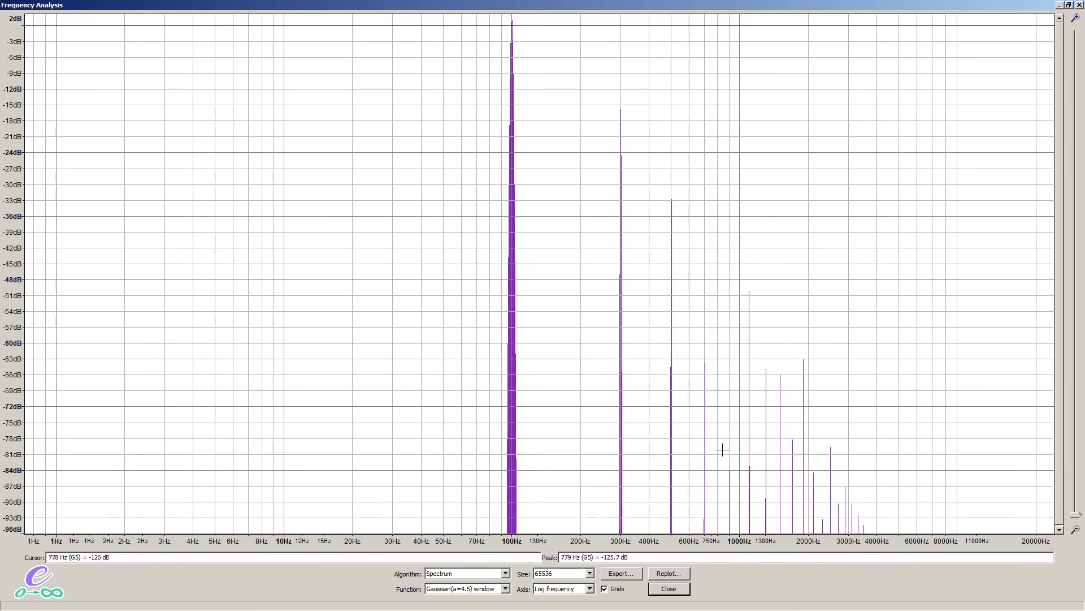
{"action": "left_click", "coordinate": [551, 579]}
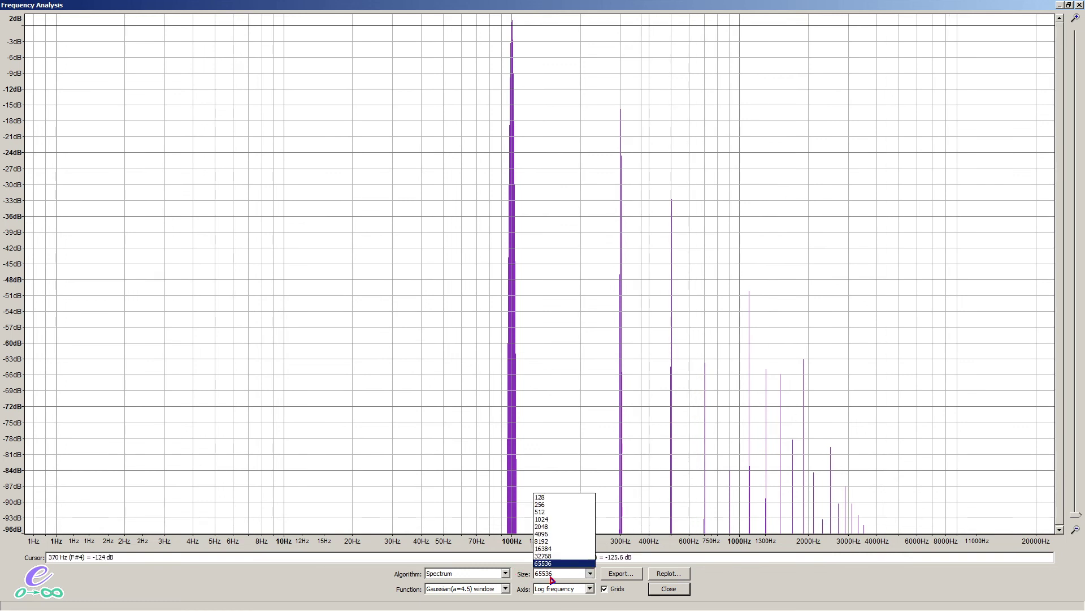
{"action": "left_click", "coordinate": [547, 542]}
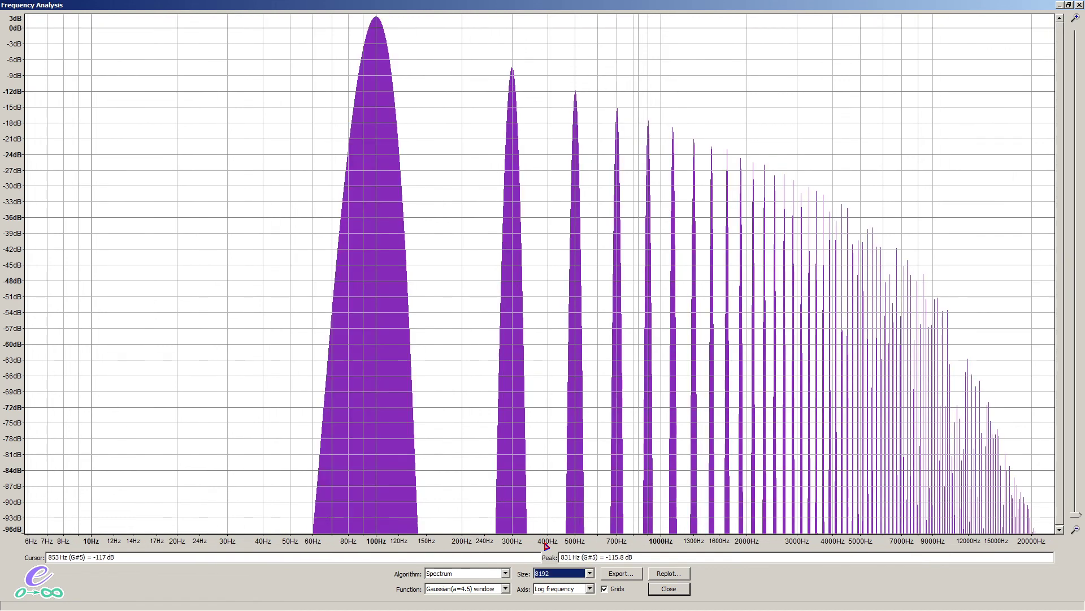